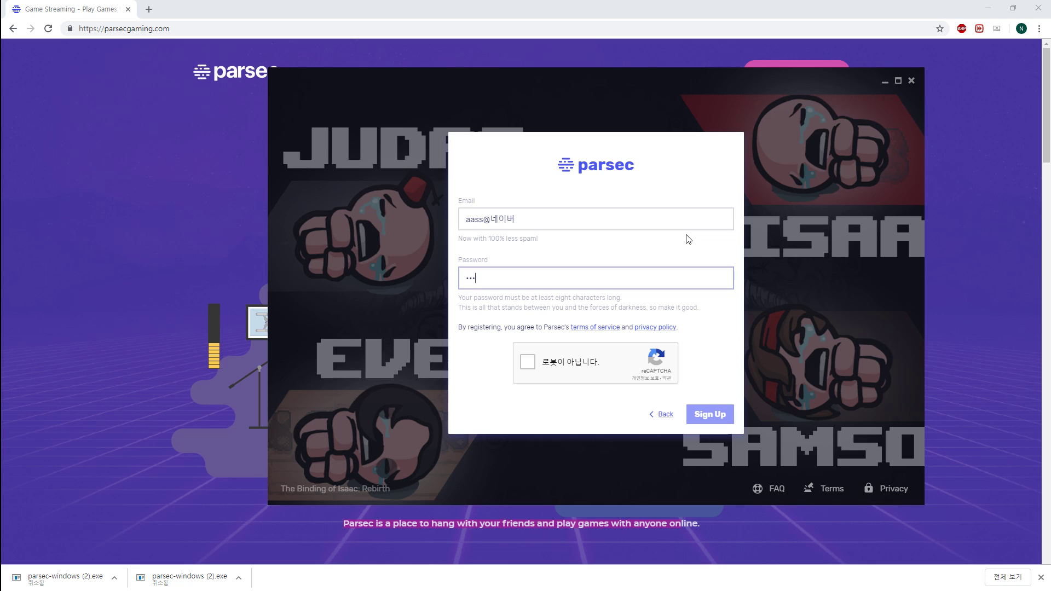
# Enter the account password in the sign-up form and answer the reCAPTCHA challenge by selecting the bus images
pyautogui.write('•••')
pyautogui.click(527, 361)
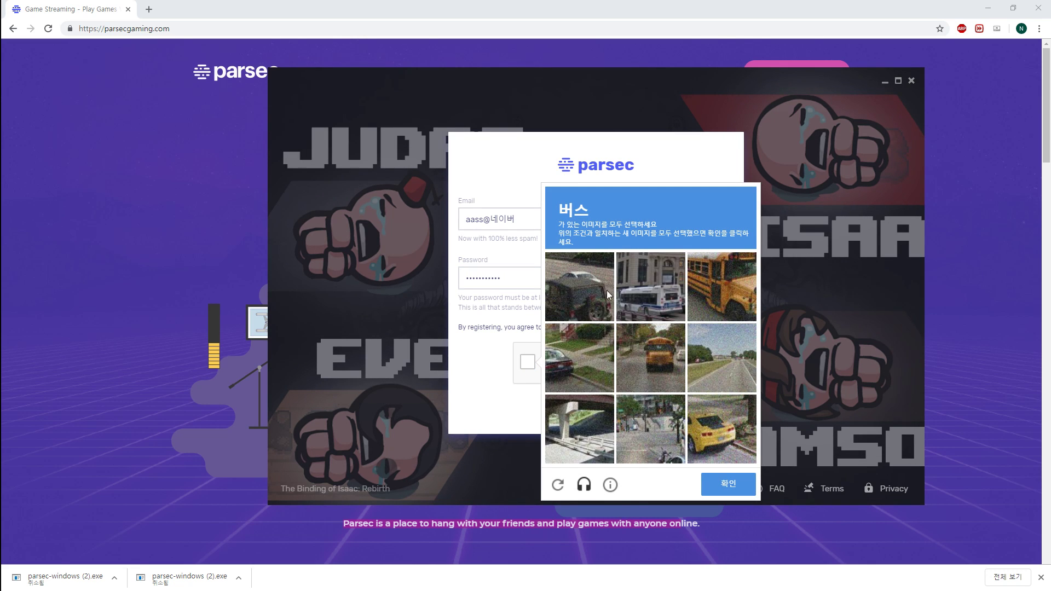
pyautogui.click(650, 355)
pyautogui.click(706, 432)
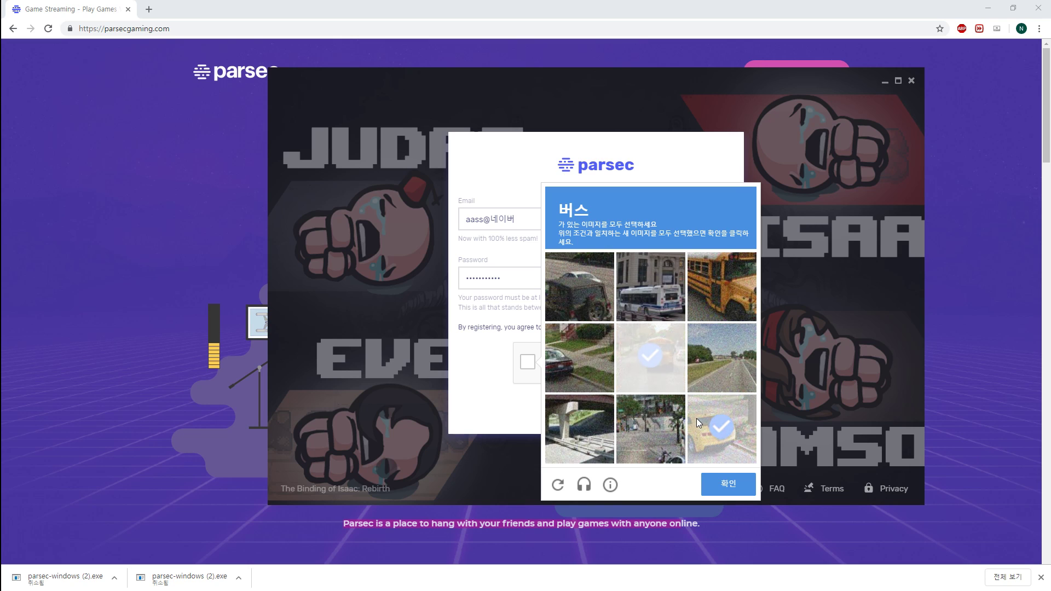
pyautogui.click(732, 290)
pyautogui.click(673, 297)
pyautogui.click(730, 316)
pyautogui.click(731, 482)
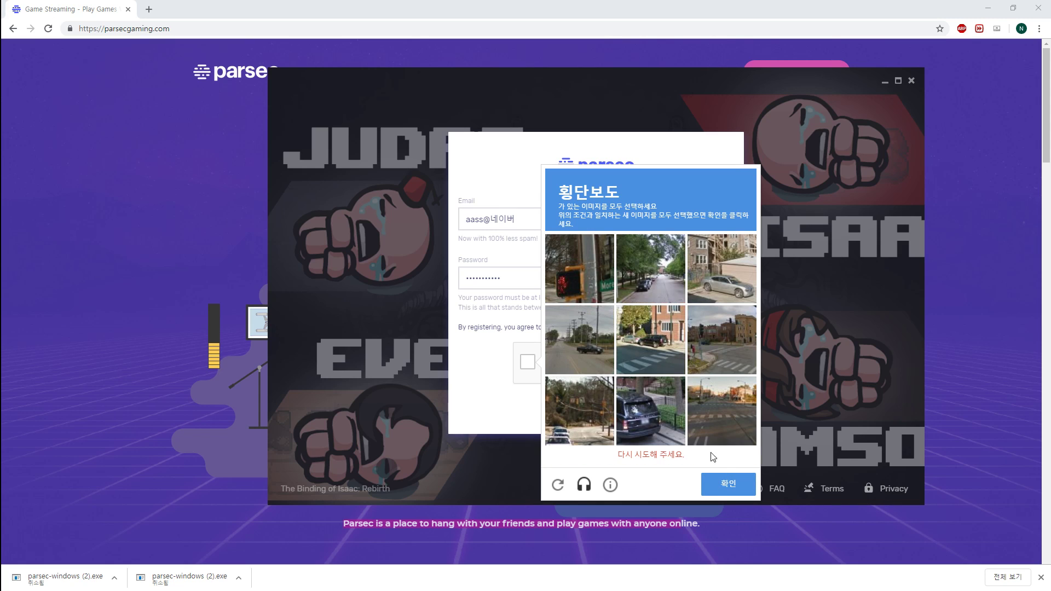
# Select the crosswalk images in the reCAPTCHA challenge and try to submit the sign-up form
pyautogui.click(654, 356)
pyautogui.click(712, 356)
pyautogui.click(731, 441)
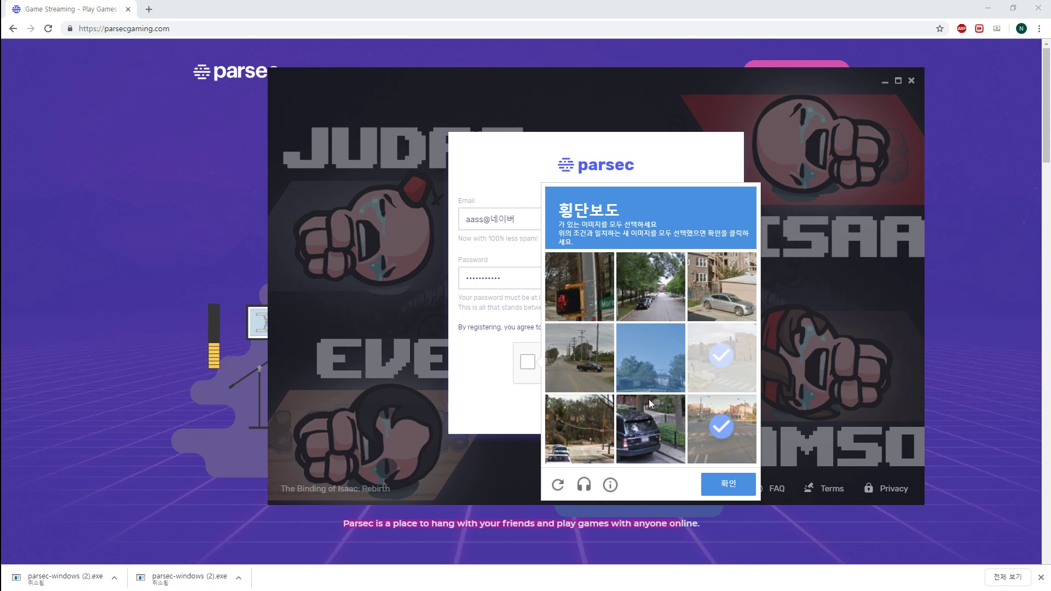
pyautogui.click(725, 386)
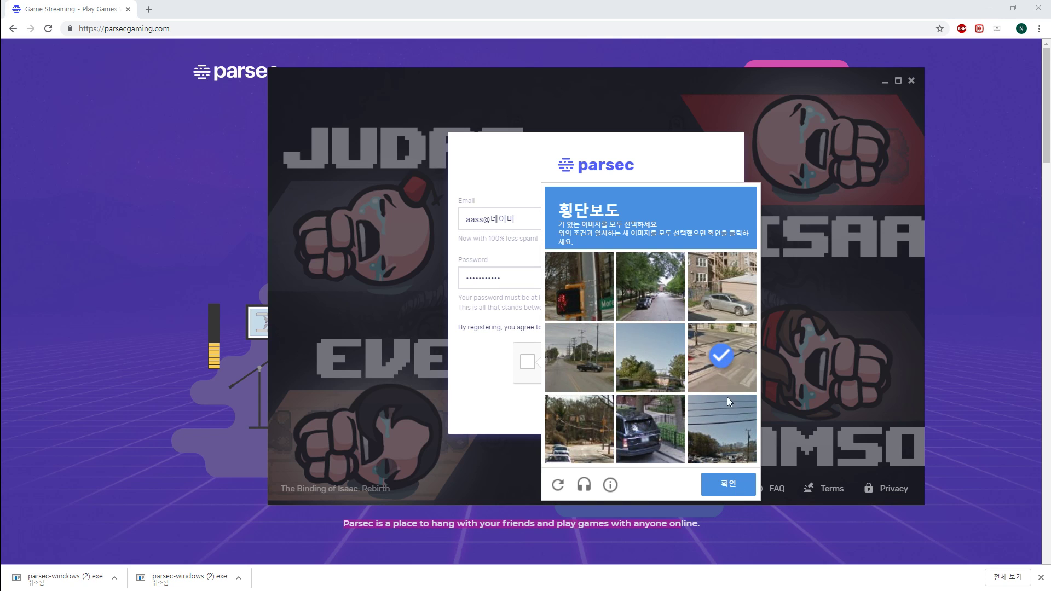
pyautogui.click(730, 485)
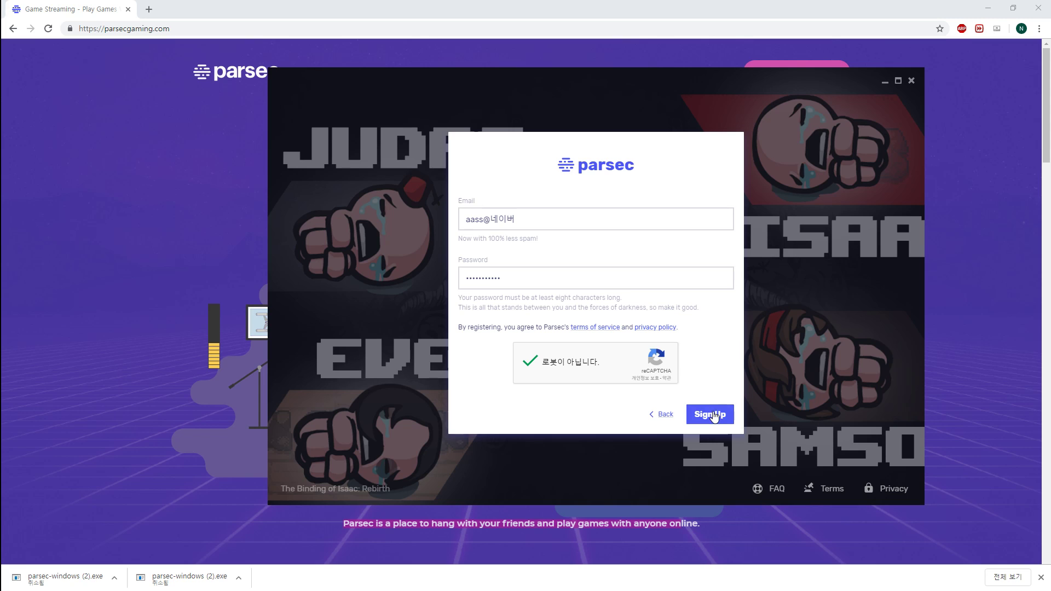
pyautogui.click(713, 415)
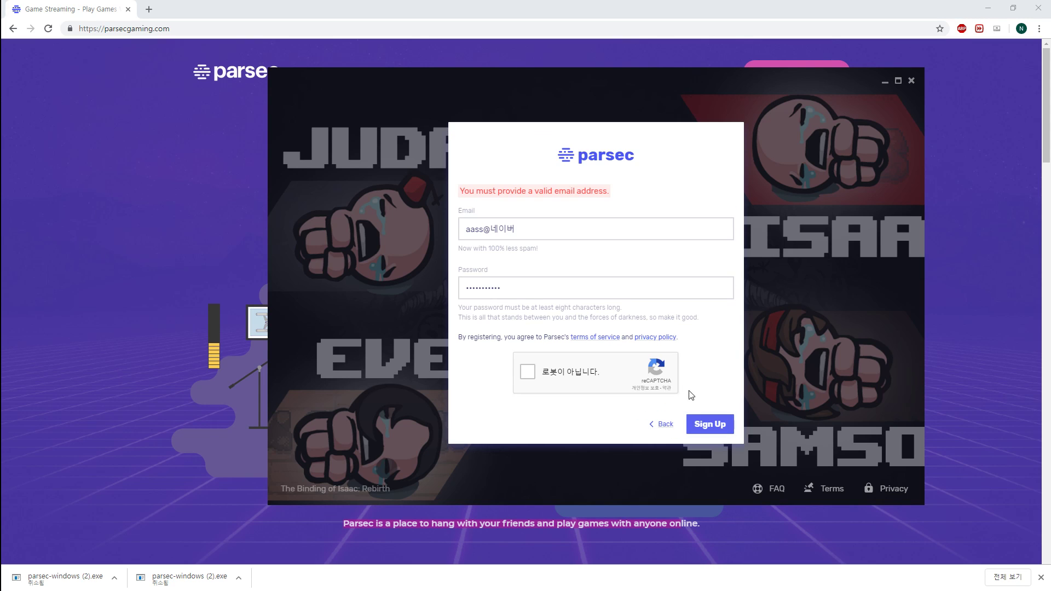
# Leave the sign-up form and switch to the login form for an existing account
pyautogui.click(669, 421)
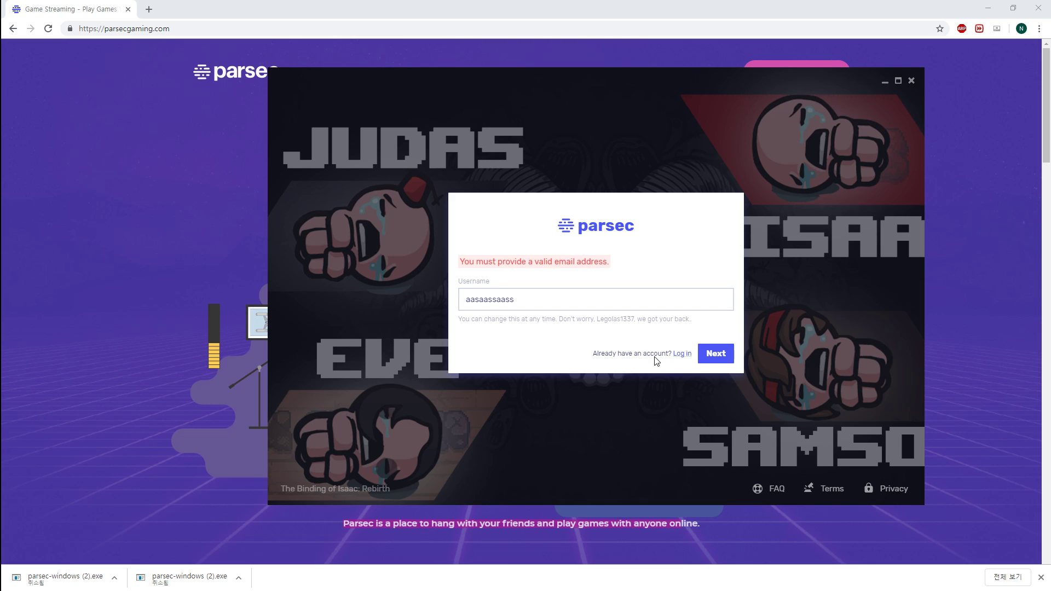
pyautogui.click(676, 354)
pyautogui.click(592, 204)
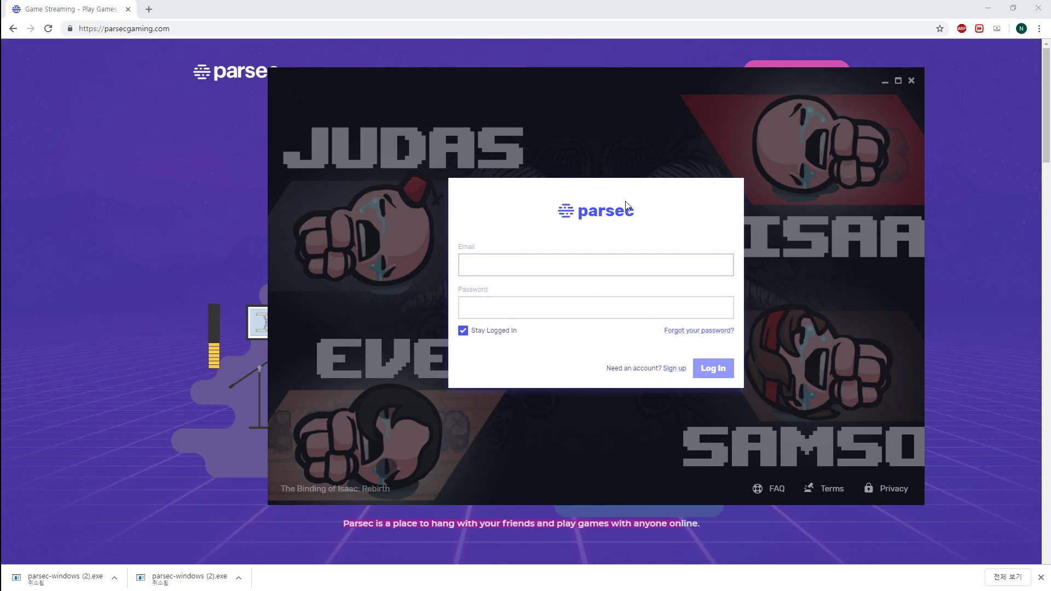
# Move the Parsec window aside, bring it back into view once logged in, and maximize it
pyautogui.moveTo(708, 88); pyautogui.dragTo(1050, 127)
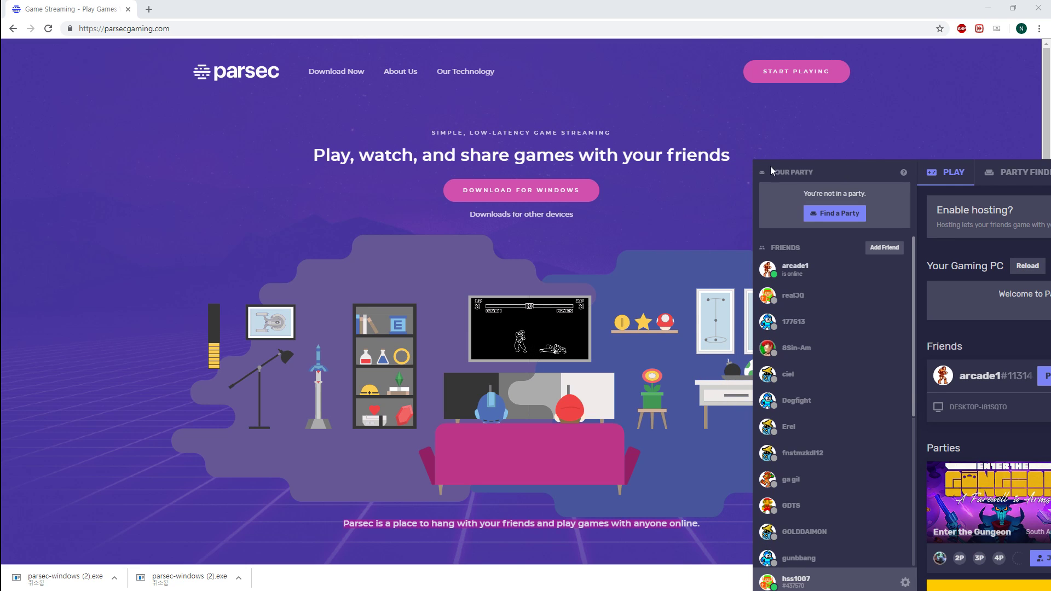
pyautogui.moveTo(883, 172); pyautogui.dragTo(554, 76)
pyautogui.doubleClick(559, 84)
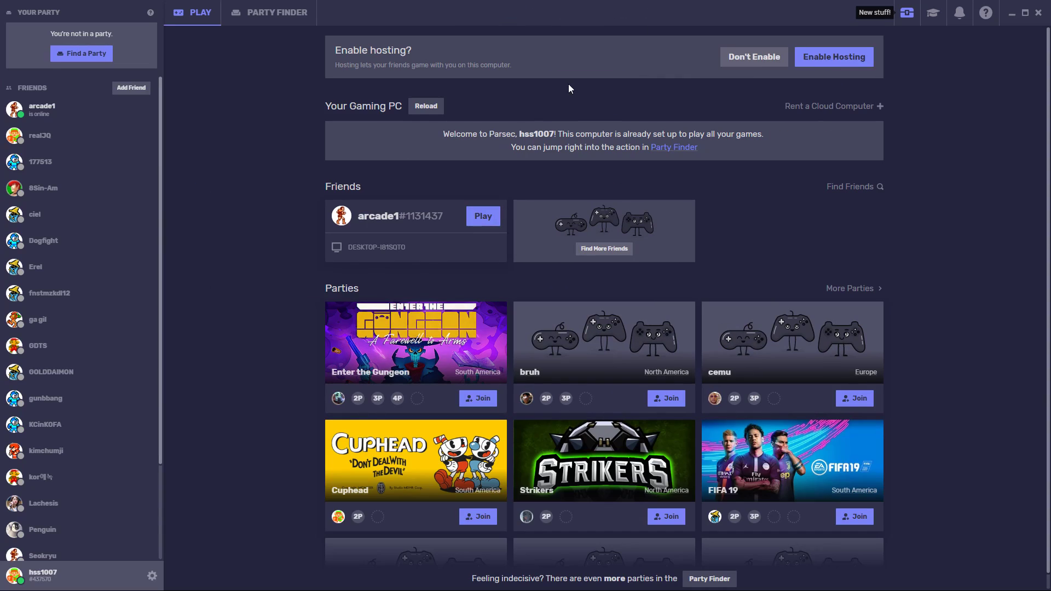
# Decline hosting on this computer and open the settings through the hosting notice
pyautogui.click(756, 57)
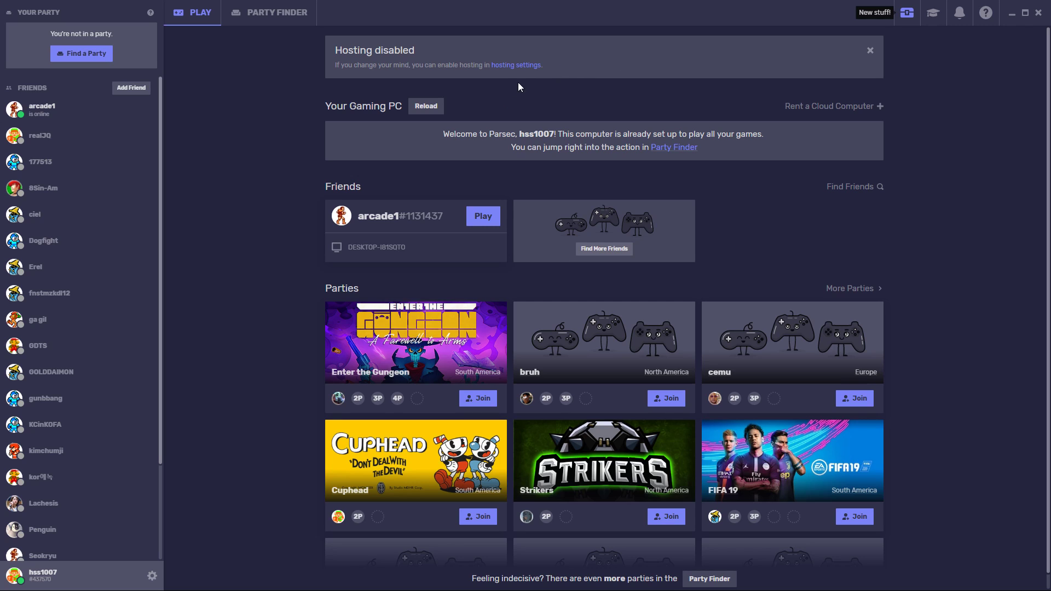
pyautogui.click(526, 67)
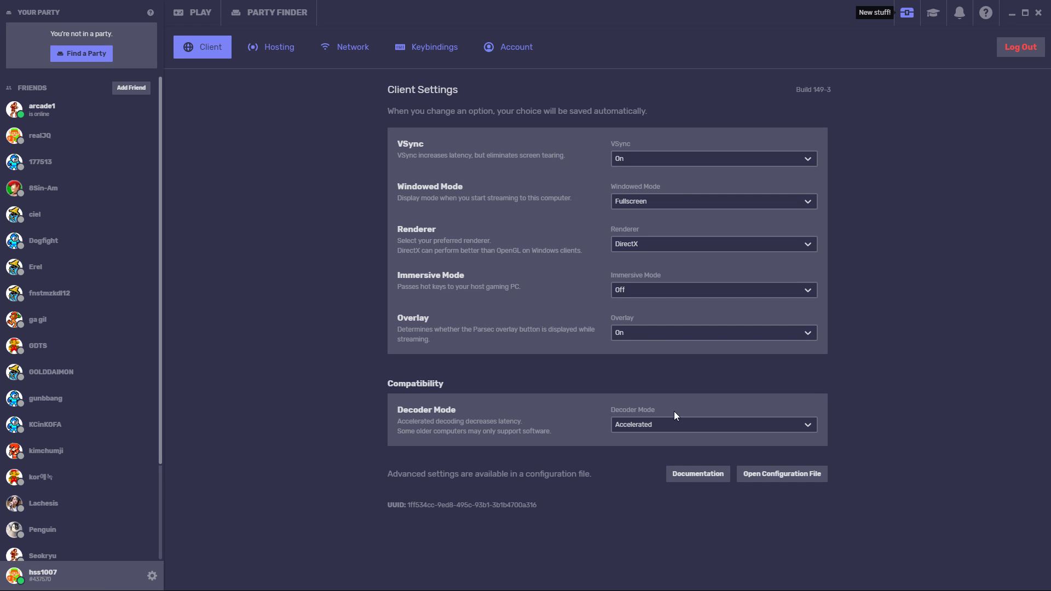
# Look through the hosting, network, keybindings and account settings, including the password and theme sections
pyautogui.click(280, 50)
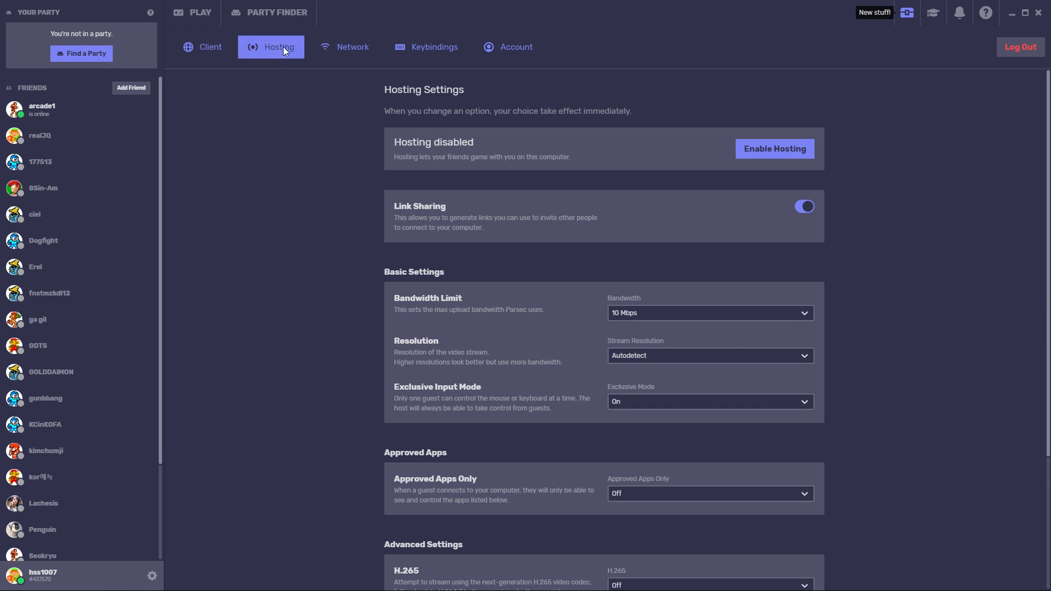
pyautogui.click(347, 48)
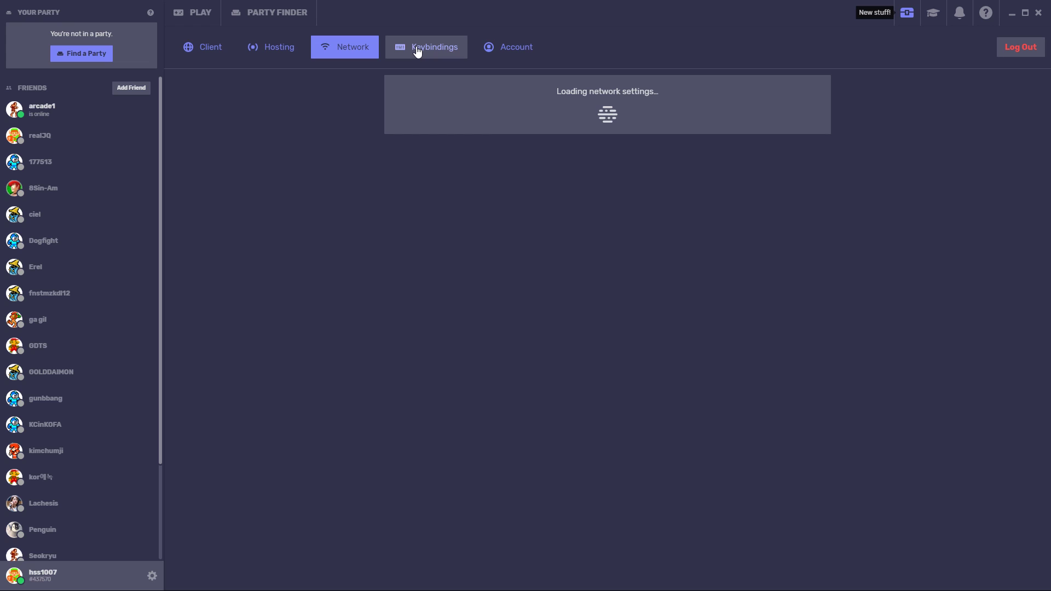
pyautogui.click(417, 49)
pyautogui.click(496, 54)
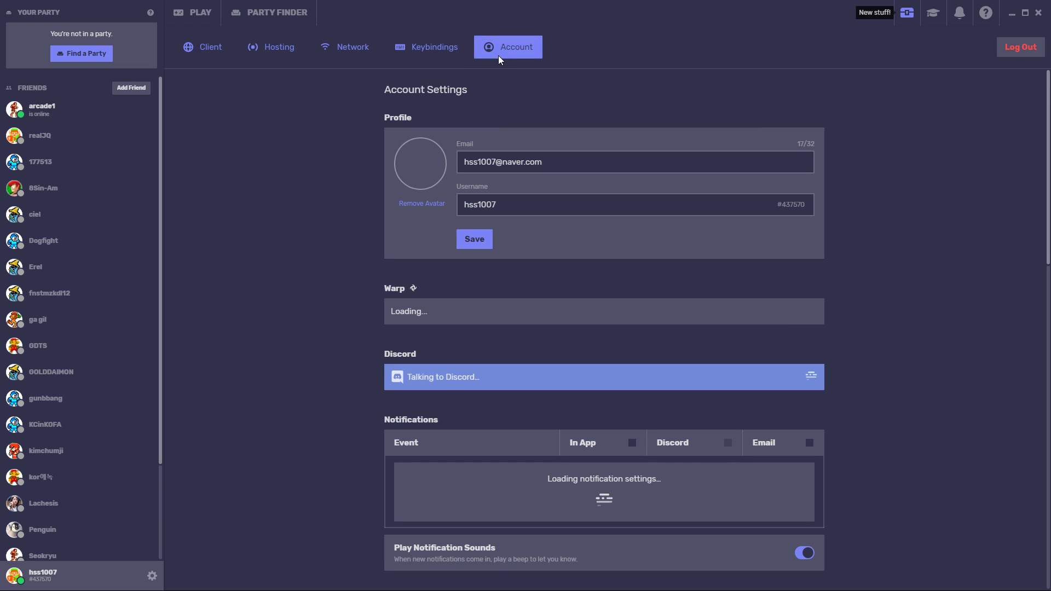
pyautogui.scroll(-5, 458, 77)
pyautogui.scroll(-7, 448, 77)
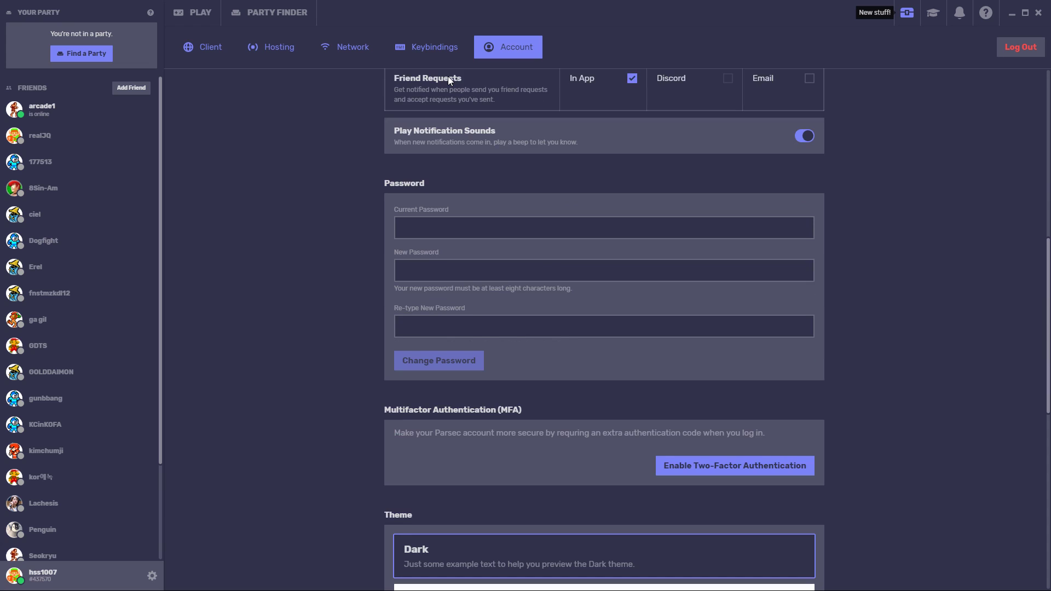
# Set VSync to Off and Windowed Mode to Windowed in the client settings
pyautogui.click(202, 61)
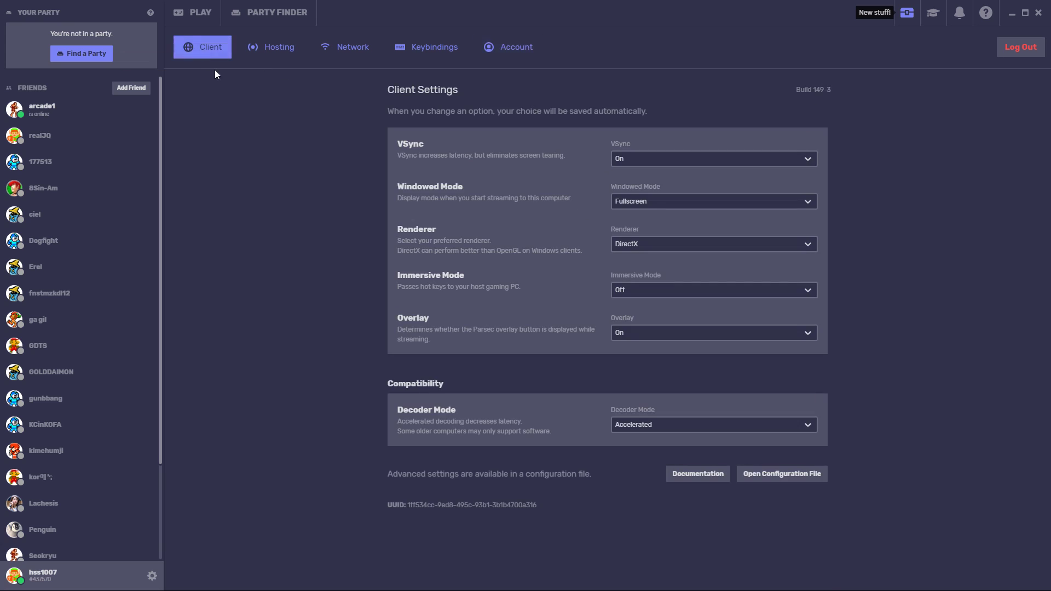
pyautogui.click(636, 159)
pyautogui.click(635, 193)
pyautogui.click(640, 202)
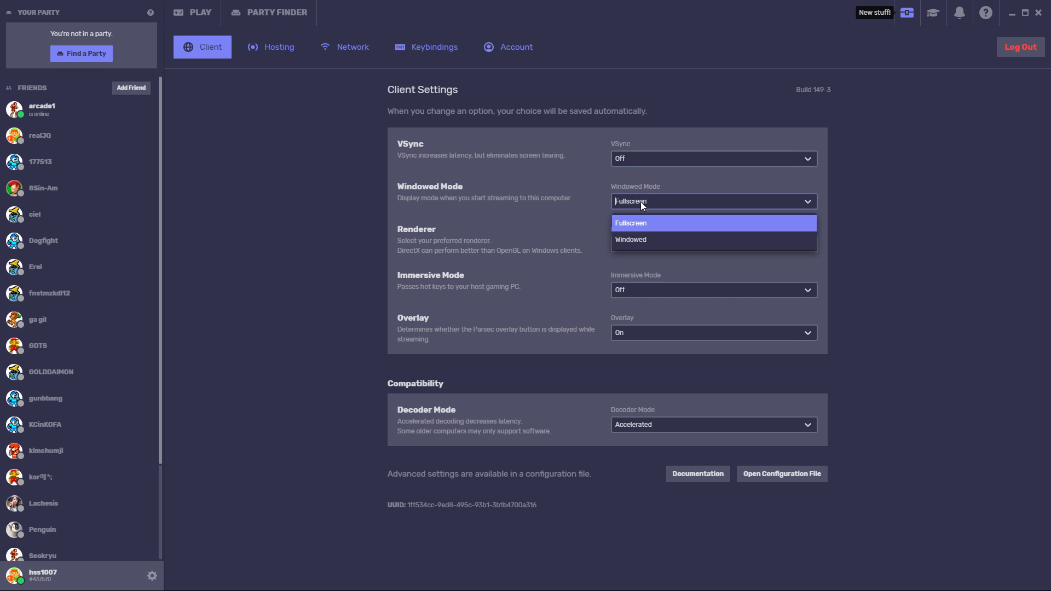
pyautogui.click(645, 240)
# Check the available choices for Renderer, Immersive Mode and Overlay in the client settings
pyautogui.click(646, 241)
pyautogui.click(647, 242)
pyautogui.click(658, 296)
pyautogui.click(658, 295)
pyautogui.click(658, 341)
pyautogui.click(658, 339)
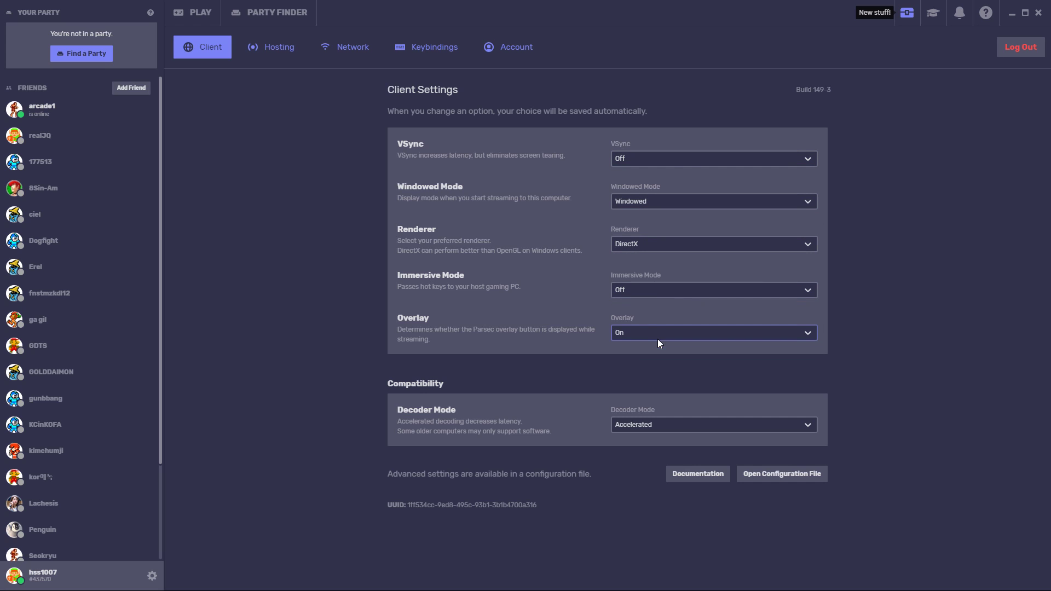
# Enable hosting in the hosting settings and set the bandwidth limit to 20 Mbps
pyautogui.click(299, 50)
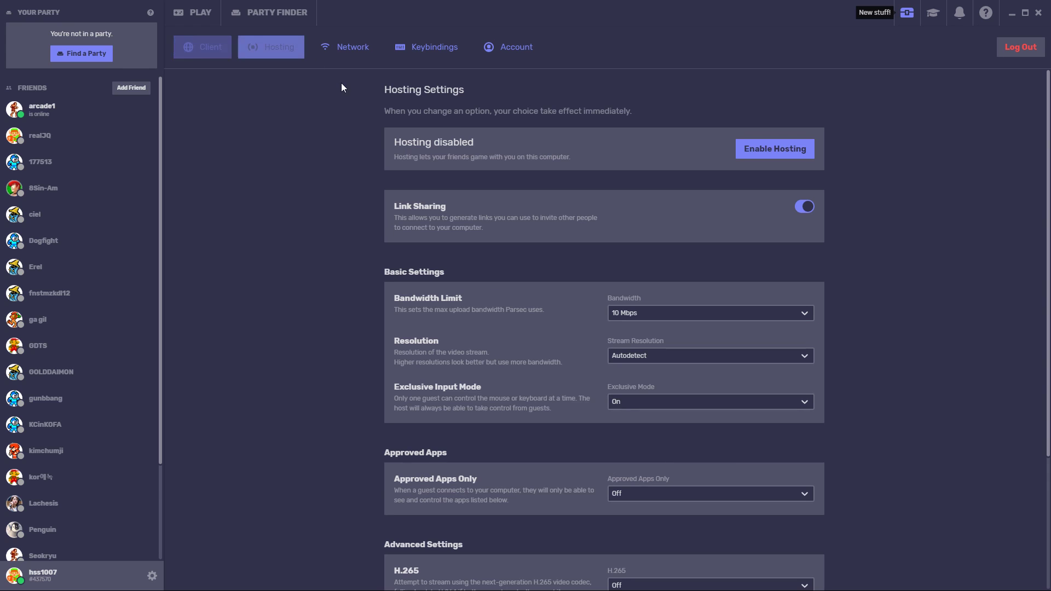
pyautogui.click(767, 155)
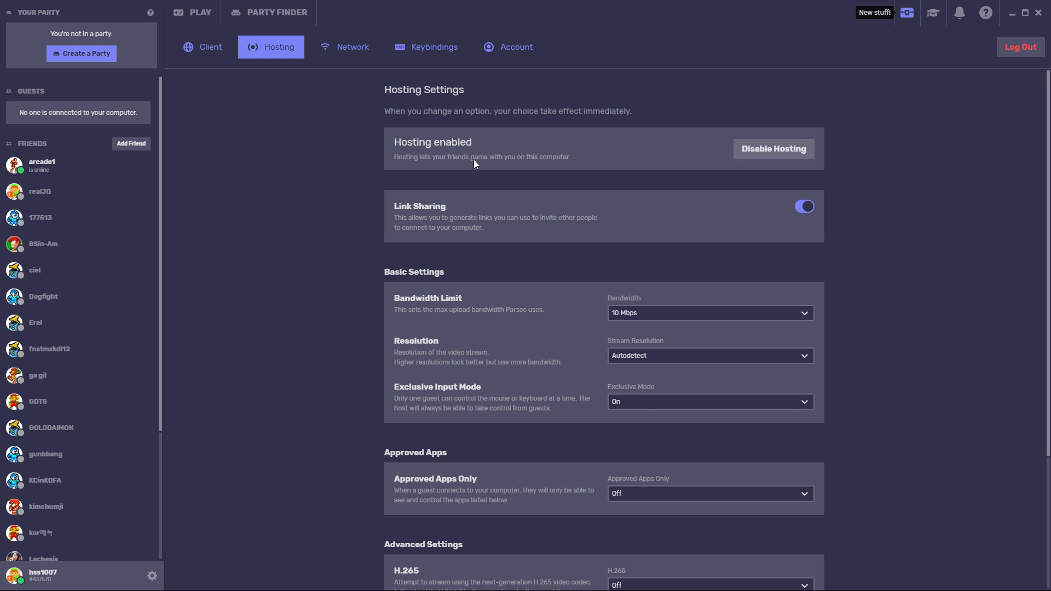
pyautogui.click(626, 309)
pyautogui.click(645, 316)
pyautogui.click(645, 316)
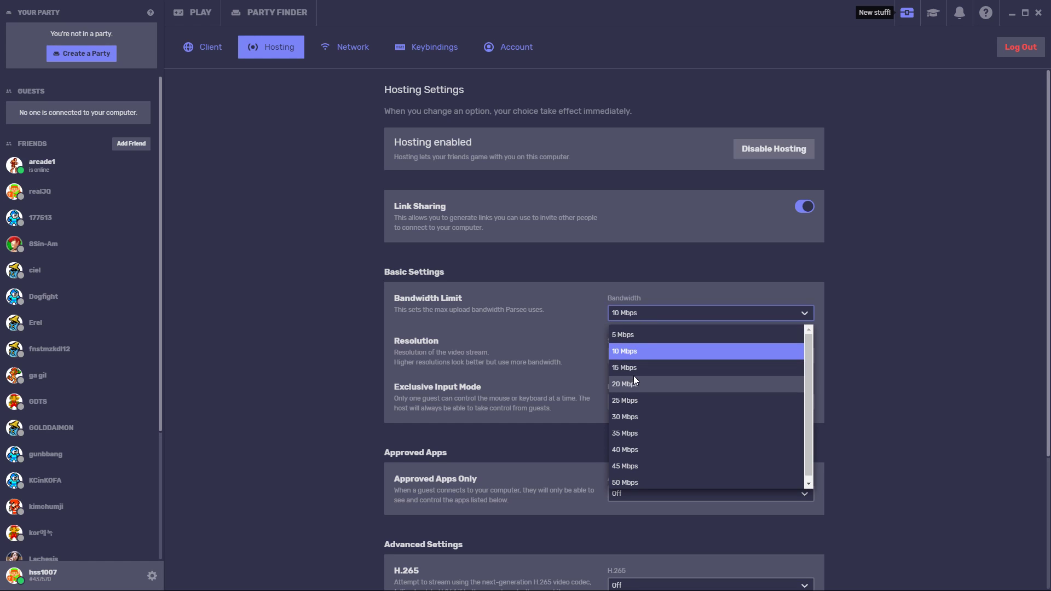
pyautogui.click(634, 378)
pyautogui.click(642, 316)
pyautogui.click(634, 383)
# Choose Autodetect as the stream resolution and set Exclusive Input Mode to Off
pyautogui.click(642, 358)
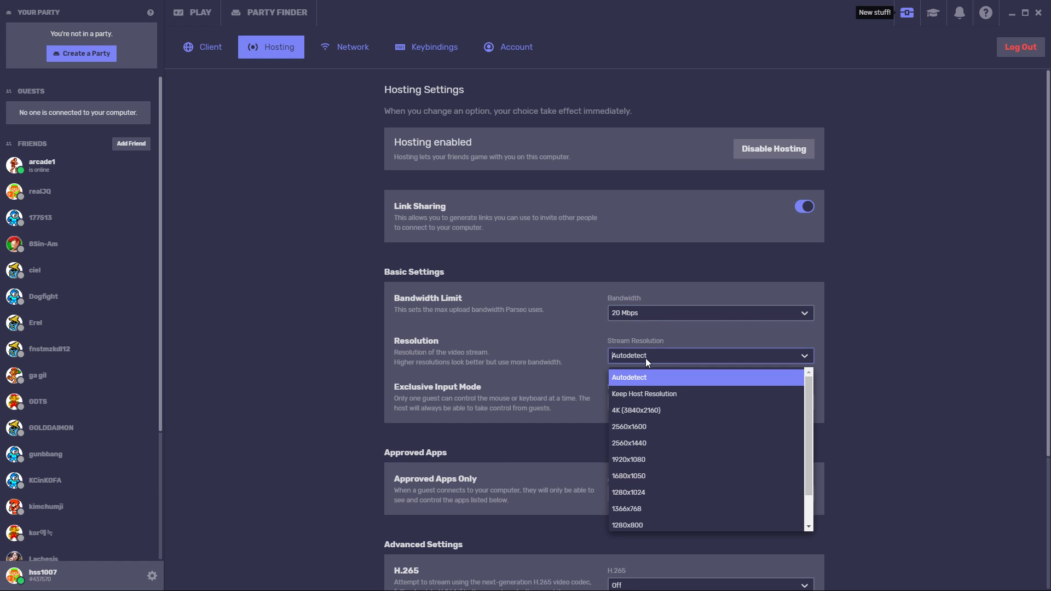
pyautogui.click(668, 376)
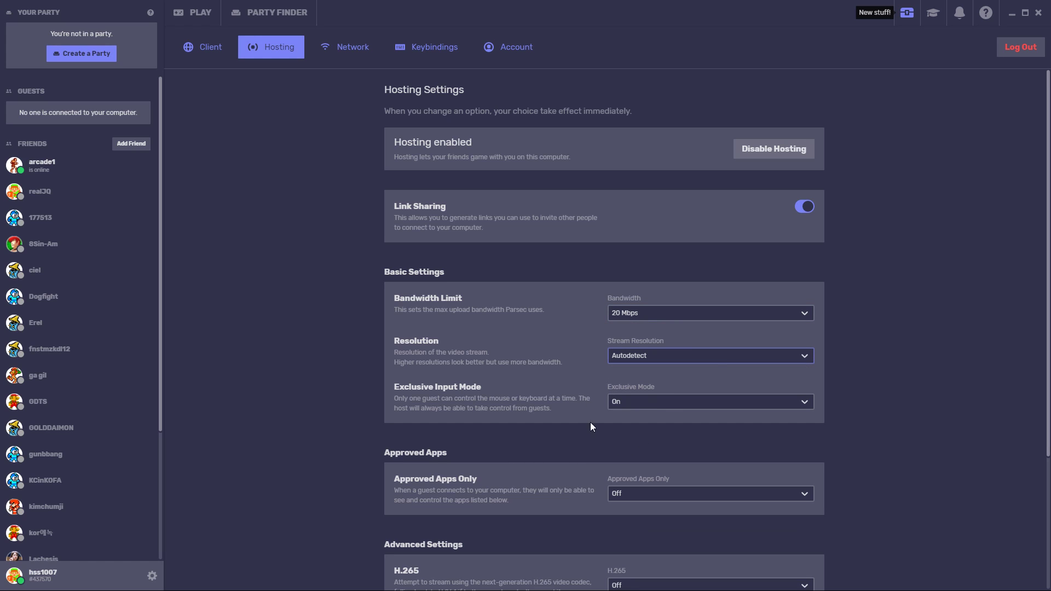
pyautogui.click(647, 406)
pyautogui.click(638, 439)
# Turn Approved Apps Only on and set it back to Off
pyautogui.scroll(-2, 545, 405)
pyautogui.click(632, 385)
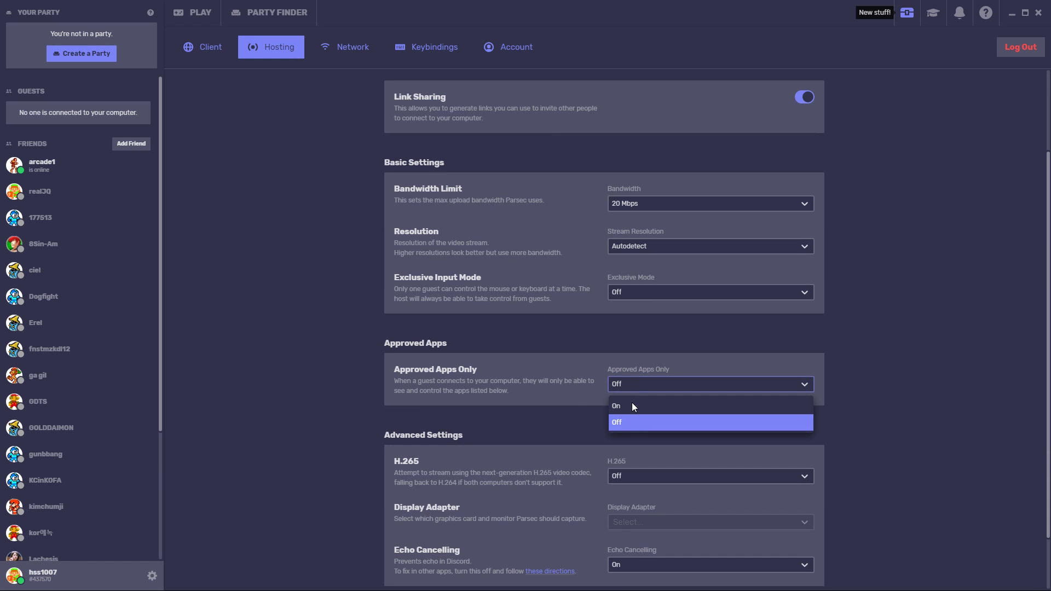
pyautogui.click(633, 407)
pyautogui.click(636, 386)
pyautogui.click(637, 421)
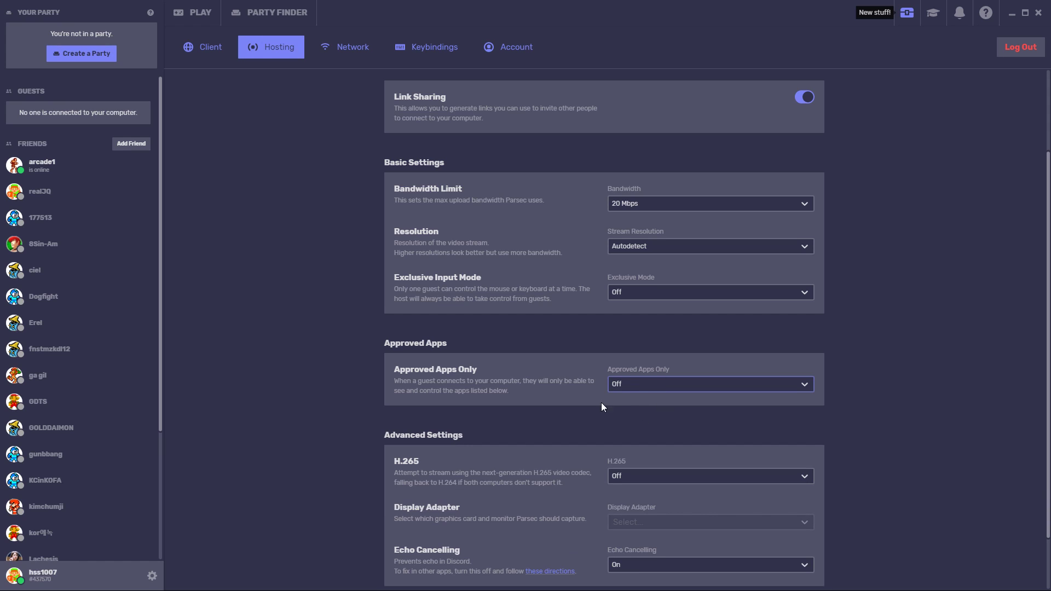
# Review the advanced hosting settings and disable hosting again
pyautogui.scroll(-2, 629, 404)
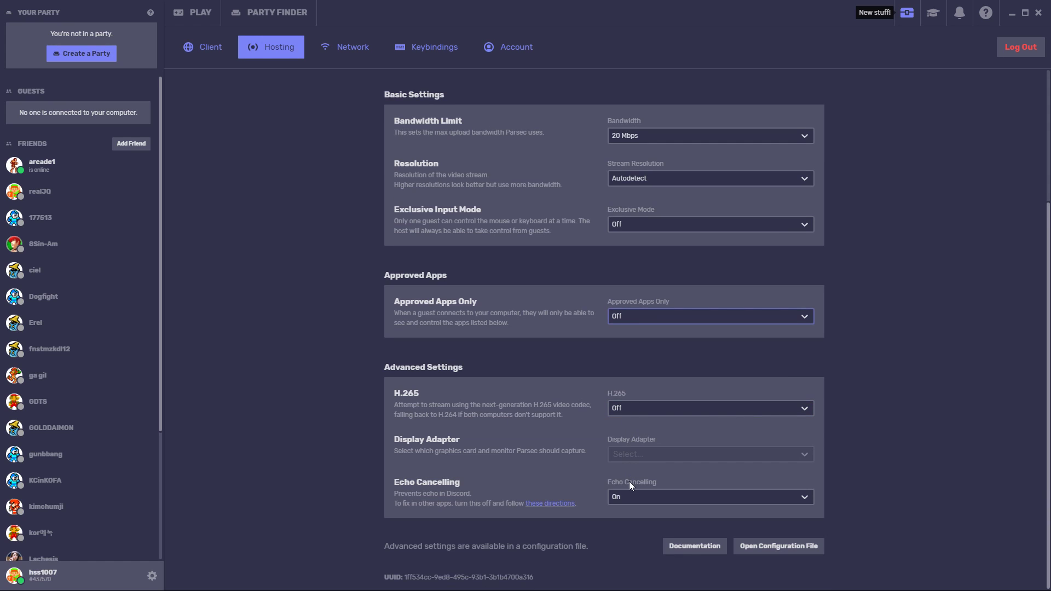
pyautogui.scroll(3, 629, 500)
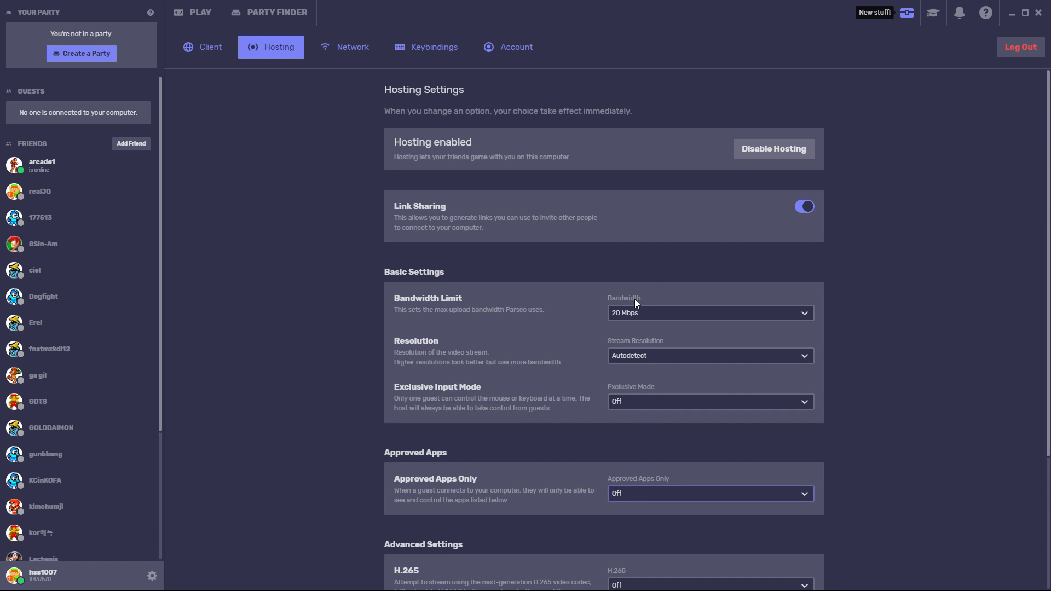
pyautogui.click(759, 160)
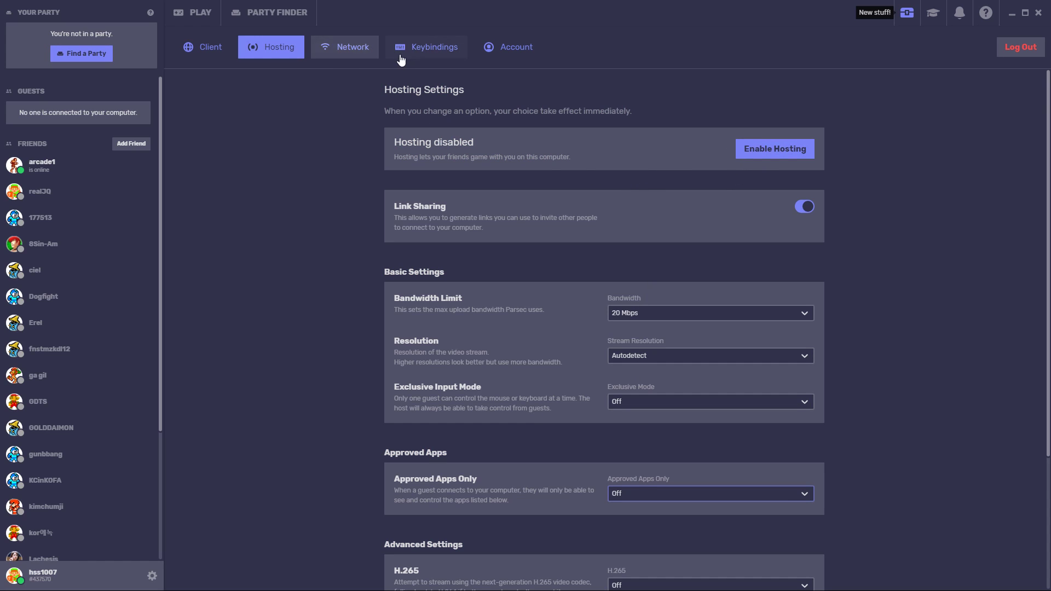
# Look over the network, keybindings, account and hosting settings once more and return to the client settings
pyautogui.click(353, 53)
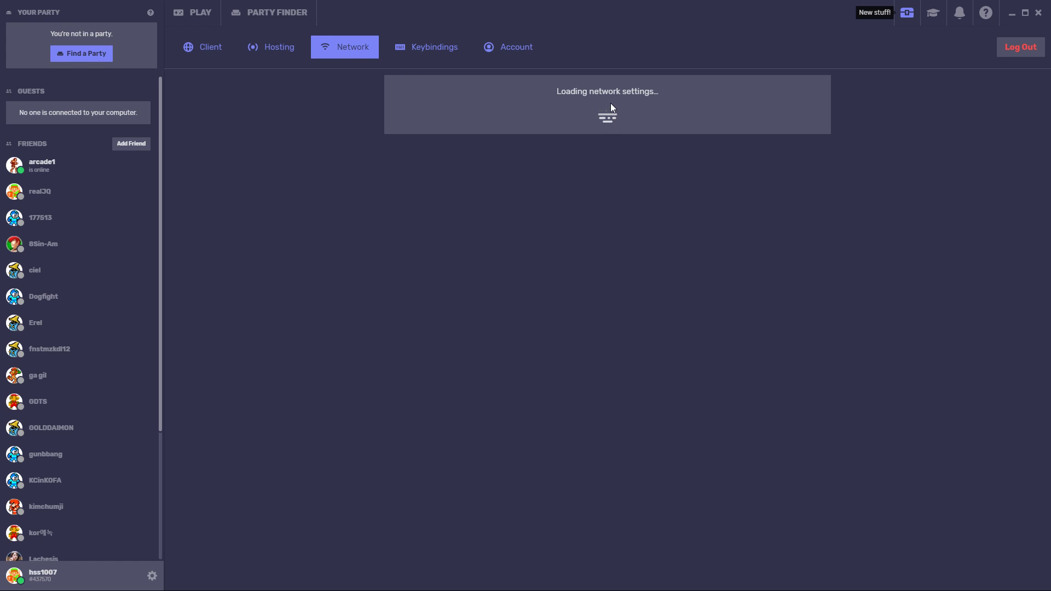
pyautogui.click(429, 53)
pyautogui.click(495, 50)
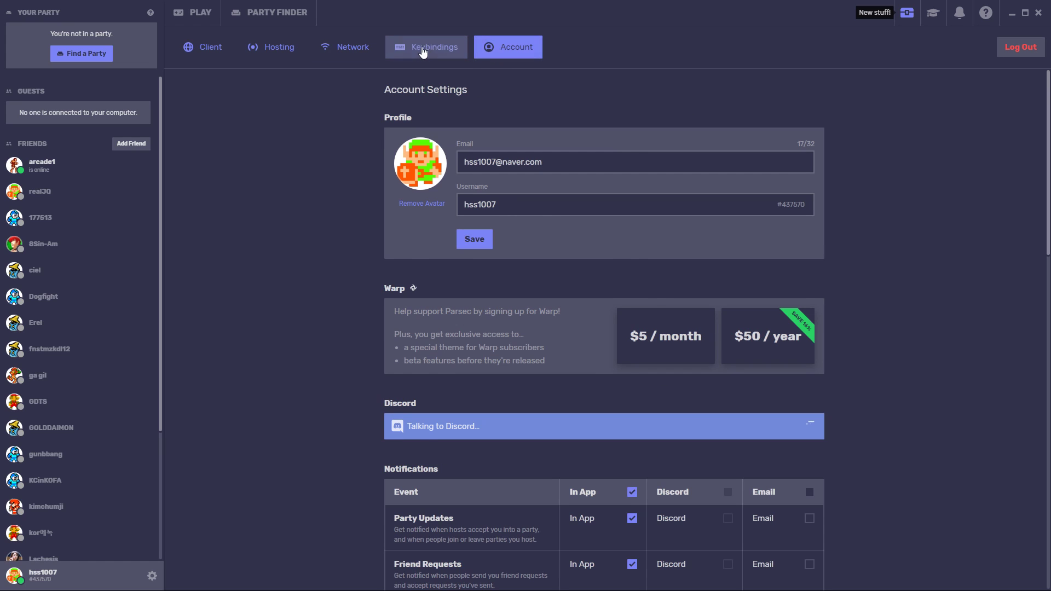
pyautogui.click(335, 46)
pyautogui.click(290, 48)
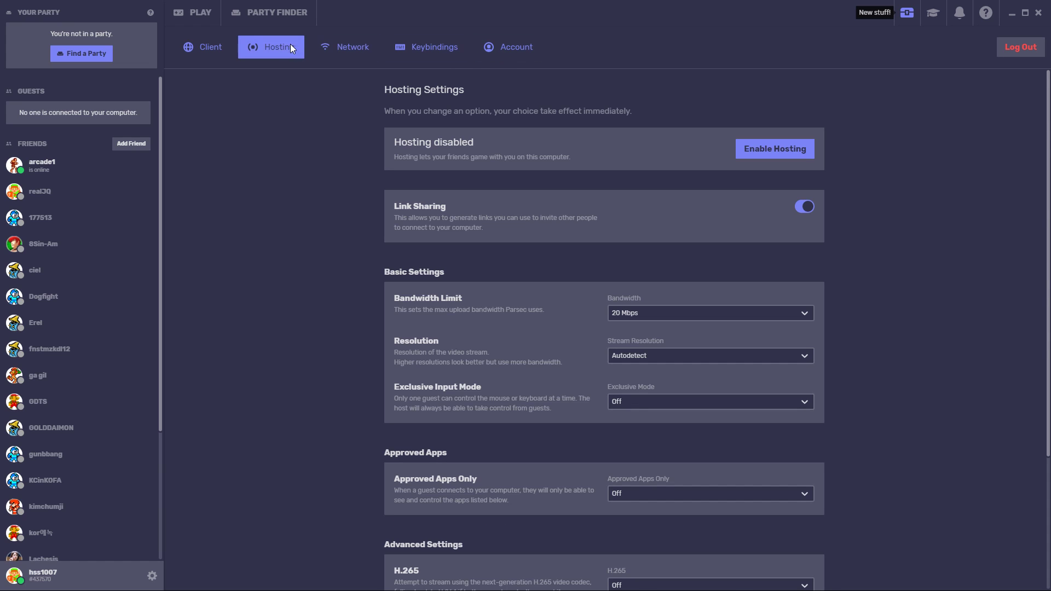
pyautogui.scroll(-3, 404, 281)
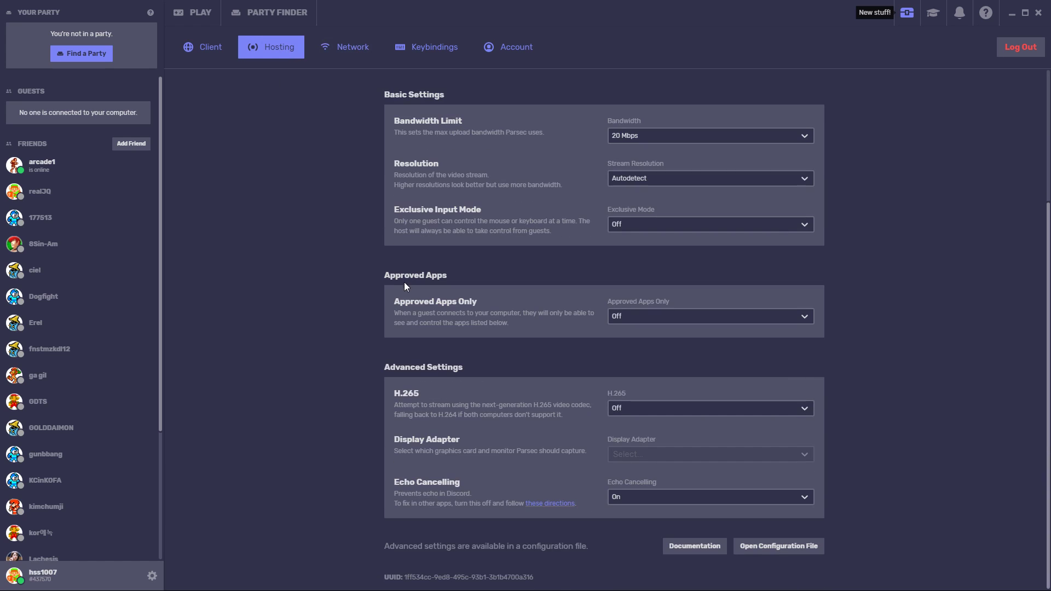
pyautogui.click(228, 54)
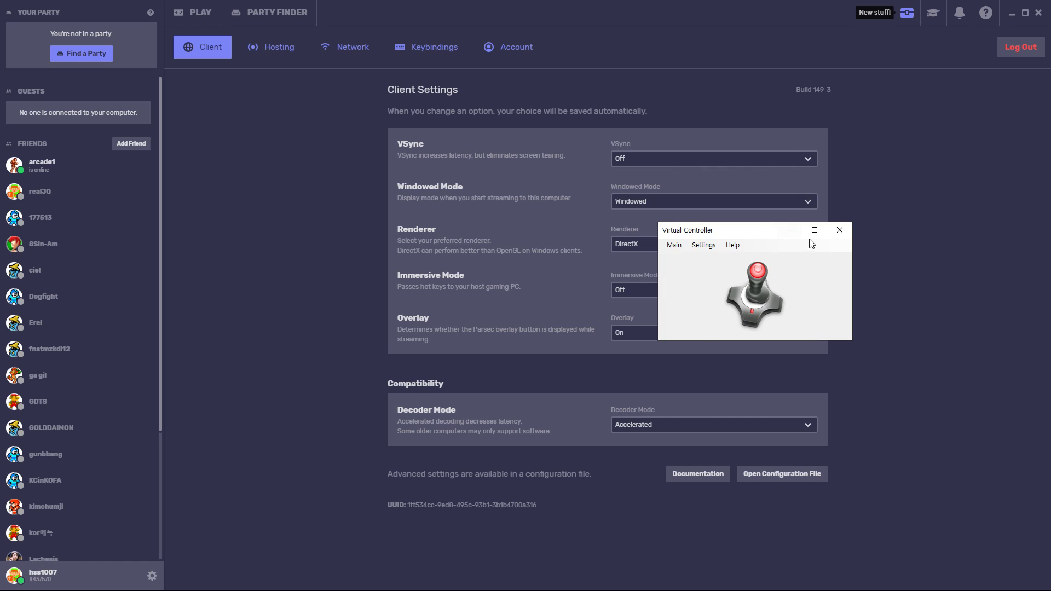
# Move the Virtual Controller window over the middle of the Parsec client settings
pyautogui.moveTo(741, 235); pyautogui.dragTo(629, 177)
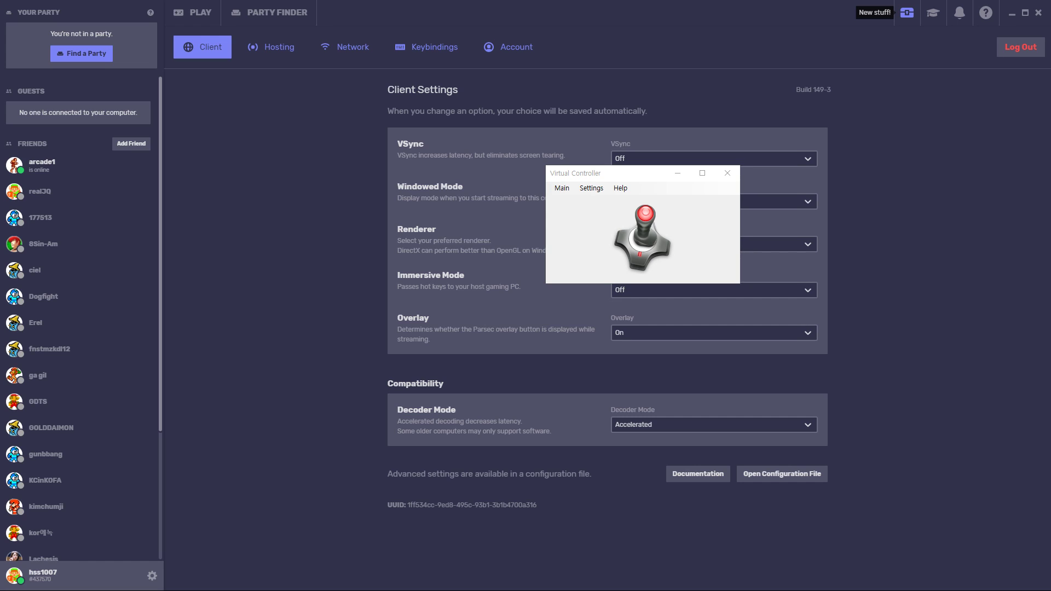
pyautogui.moveTo(1050, 82); pyautogui.dragTo(256, 123)
pyautogui.moveTo(593, 176); pyautogui.dragTo(625, 167)
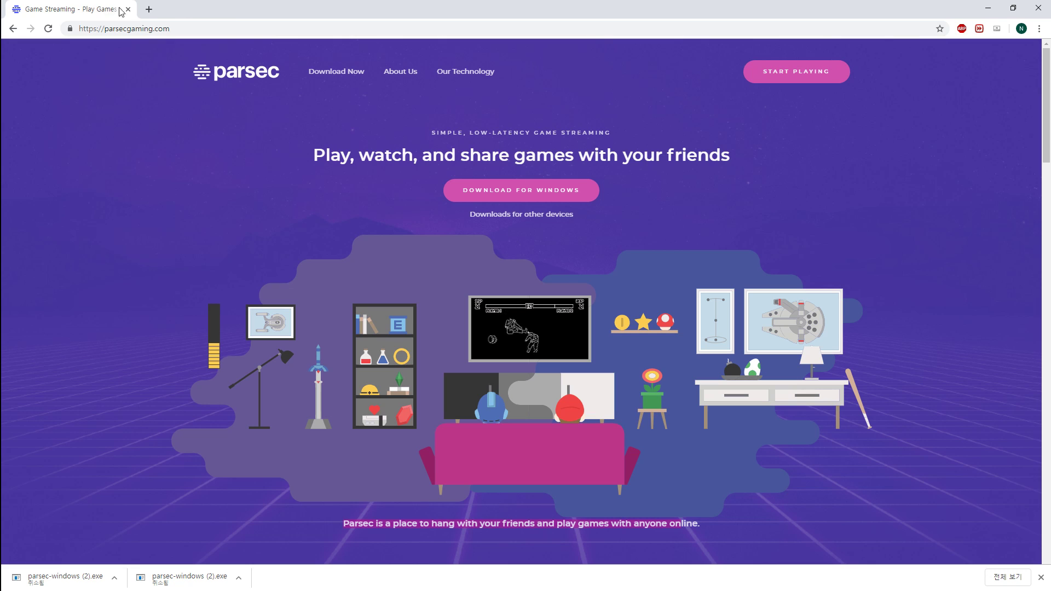
# Move the Parsec website aside and bring up the Virtual Controller download page on SourceForge
pyautogui.moveTo(190, 7); pyautogui.dragTo(1050, 165)
pyautogui.moveTo(845, 10); pyautogui.dragTo(1050, 181)
pyautogui.moveTo(891, 18); pyautogui.dragTo(1050, 122)
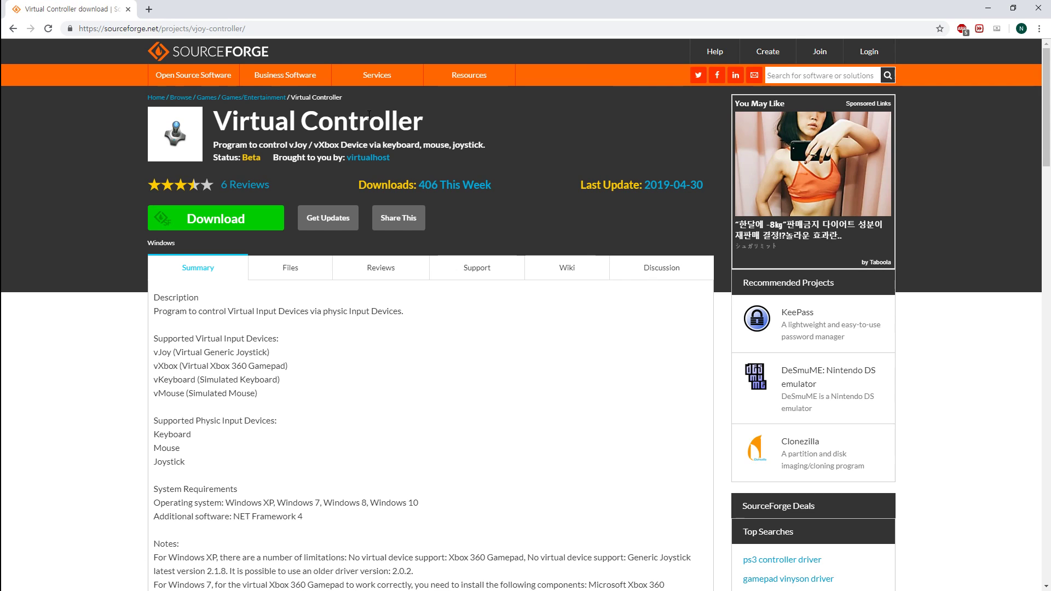
pyautogui.click(216, 214)
# Open the JoyToKey 5.4.2 download page from the 조이투키 search results, then minimize the browser windows
pyautogui.moveTo(1050, 38); pyautogui.dragTo(679, 117)
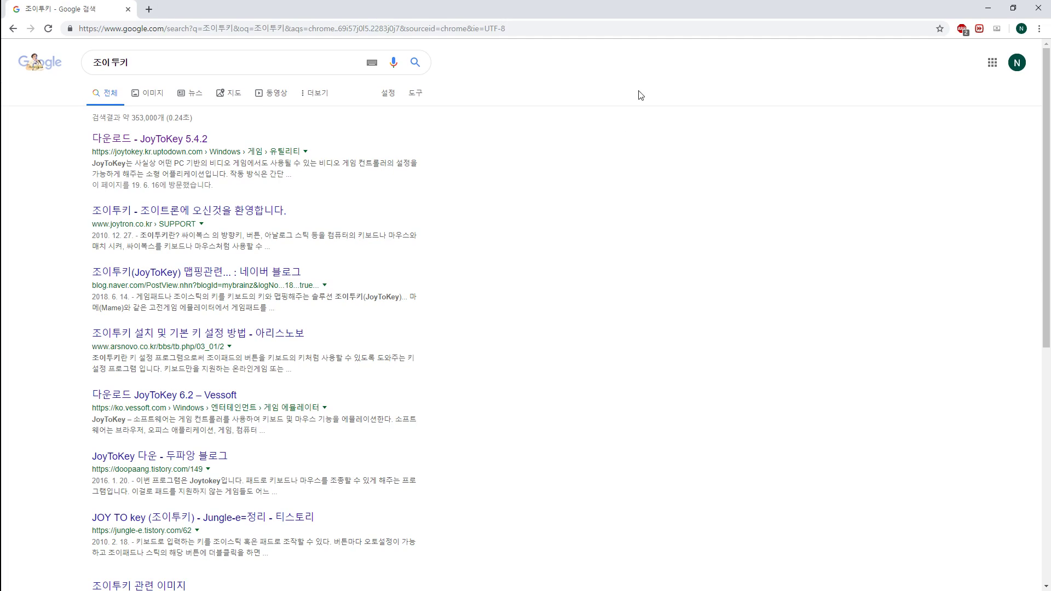
pyautogui.click(142, 143)
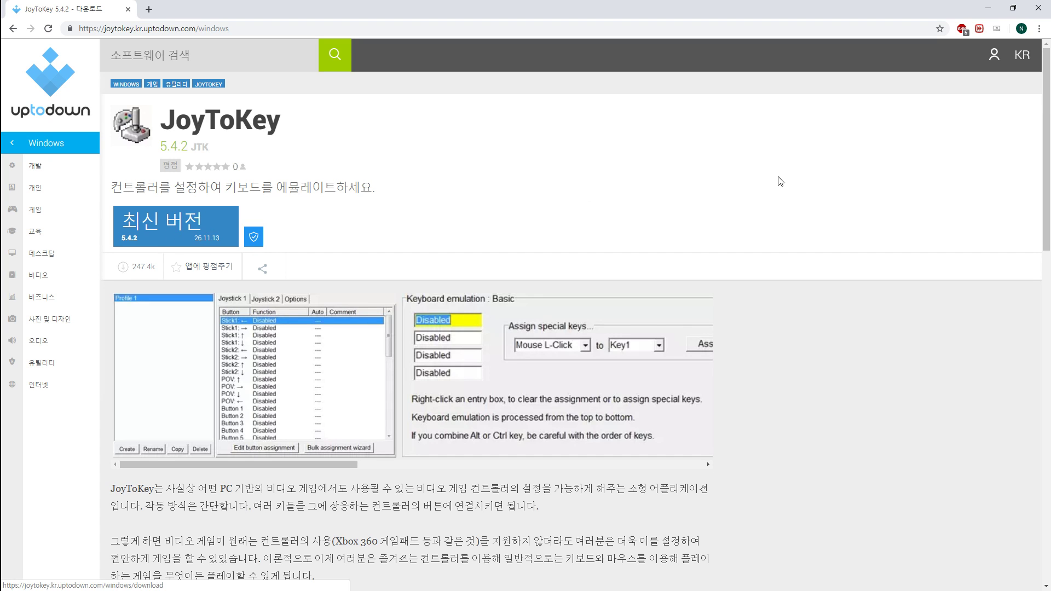
pyautogui.click(987, 10)
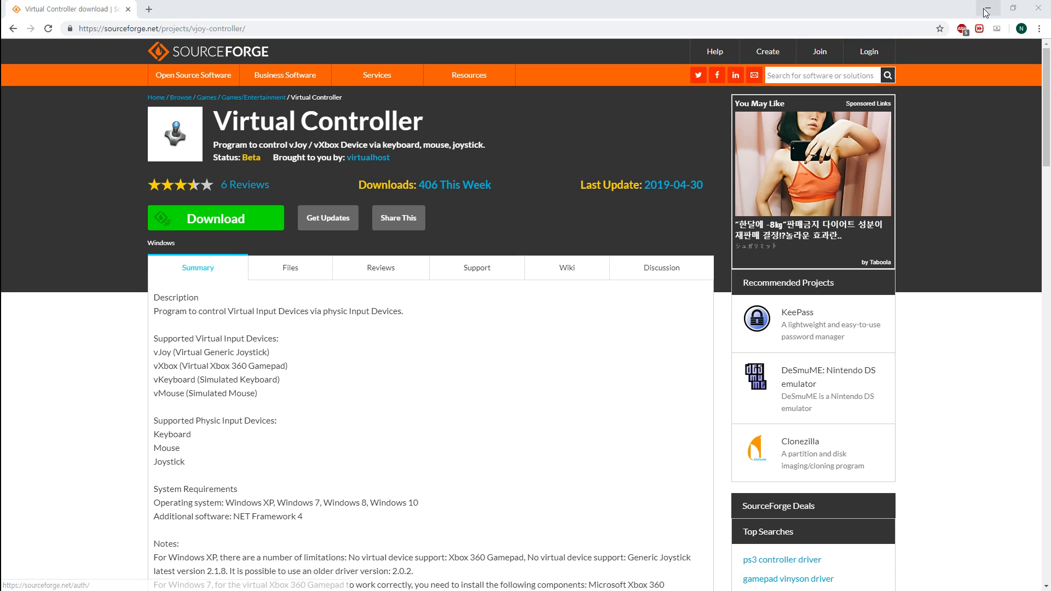
pyautogui.click(987, 10)
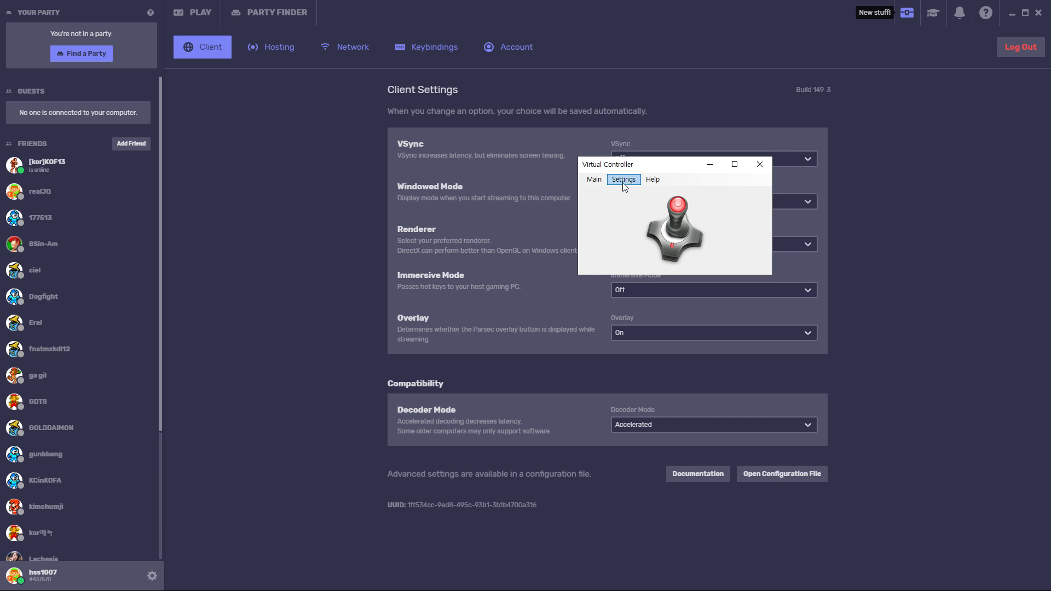
# Open Virtual Controller's IO device settings and enable the physical keyboard in its setup
pyautogui.click(586, 181)
pyautogui.click(634, 193)
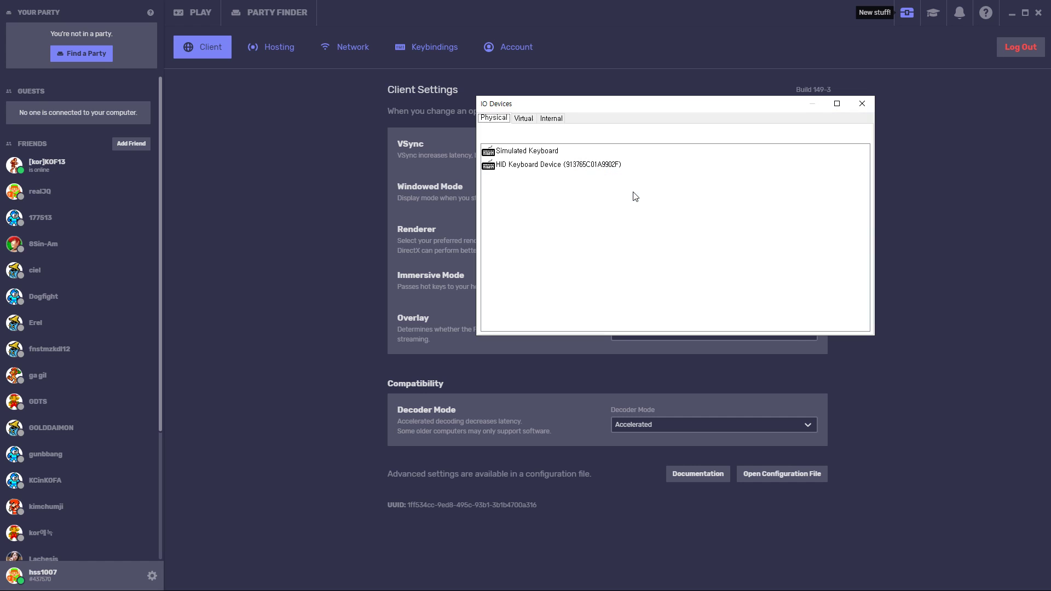
pyautogui.click(509, 138)
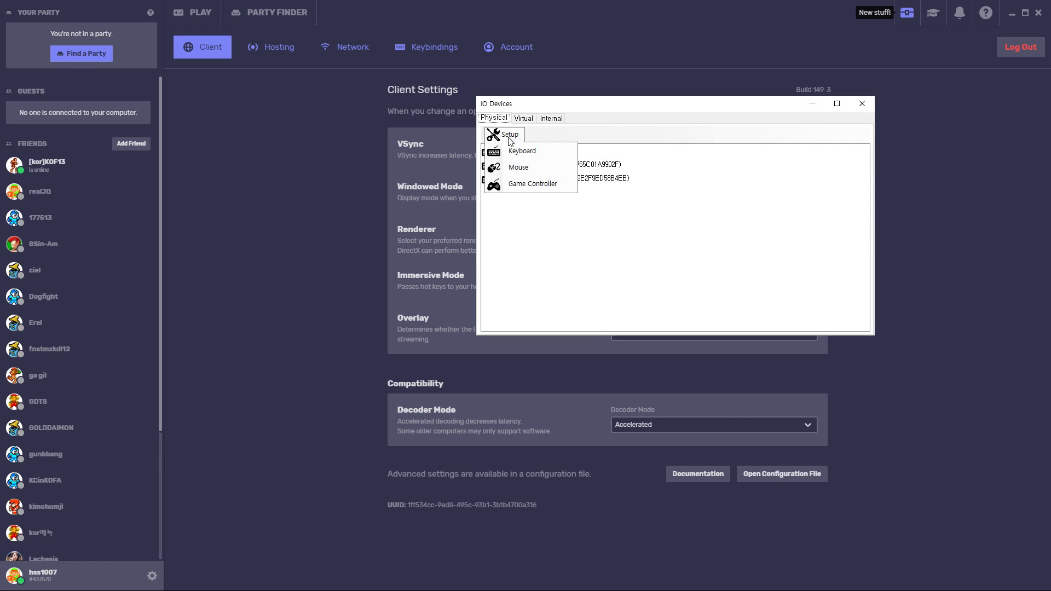
pyautogui.click(520, 151)
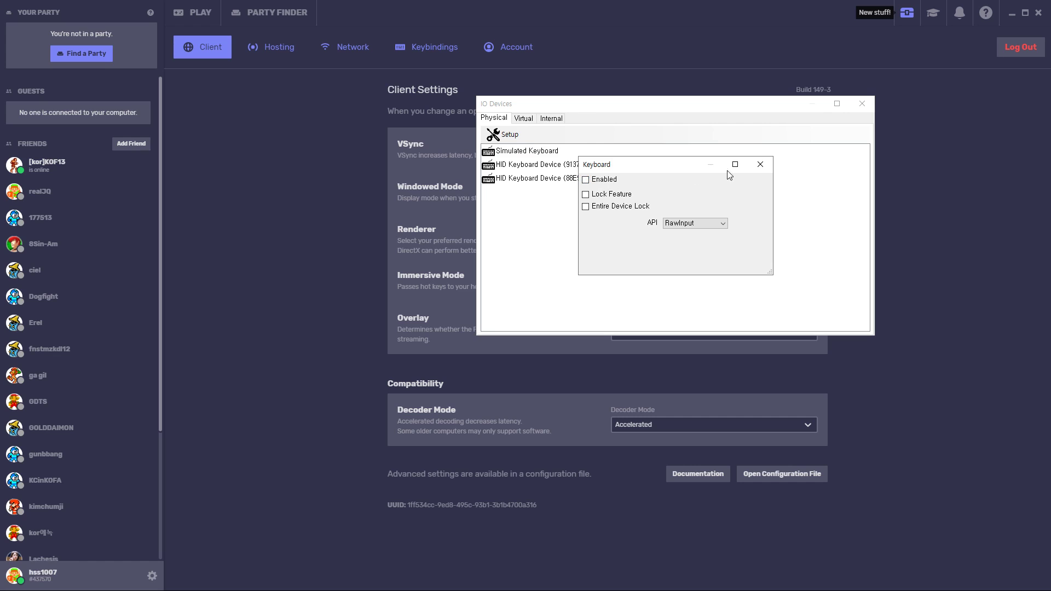
pyautogui.click(759, 164)
pyautogui.click(510, 136)
pyautogui.click(526, 152)
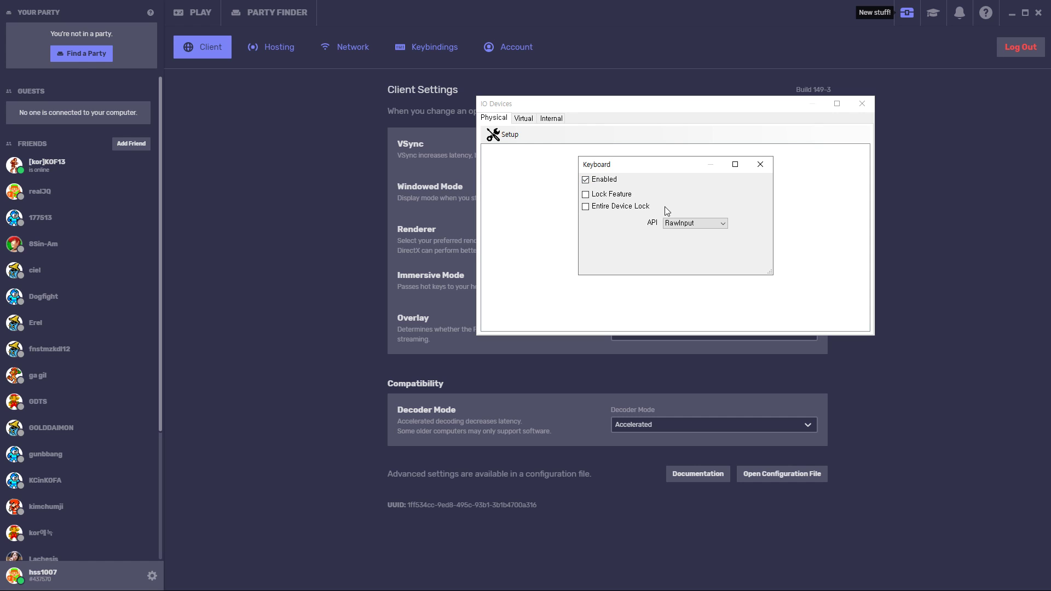
# Choose RawInput as the physical keyboard's API and close its setup
pyautogui.click(680, 224)
pyautogui.click(683, 233)
pyautogui.click(684, 224)
pyautogui.click(684, 240)
pyautogui.click(760, 164)
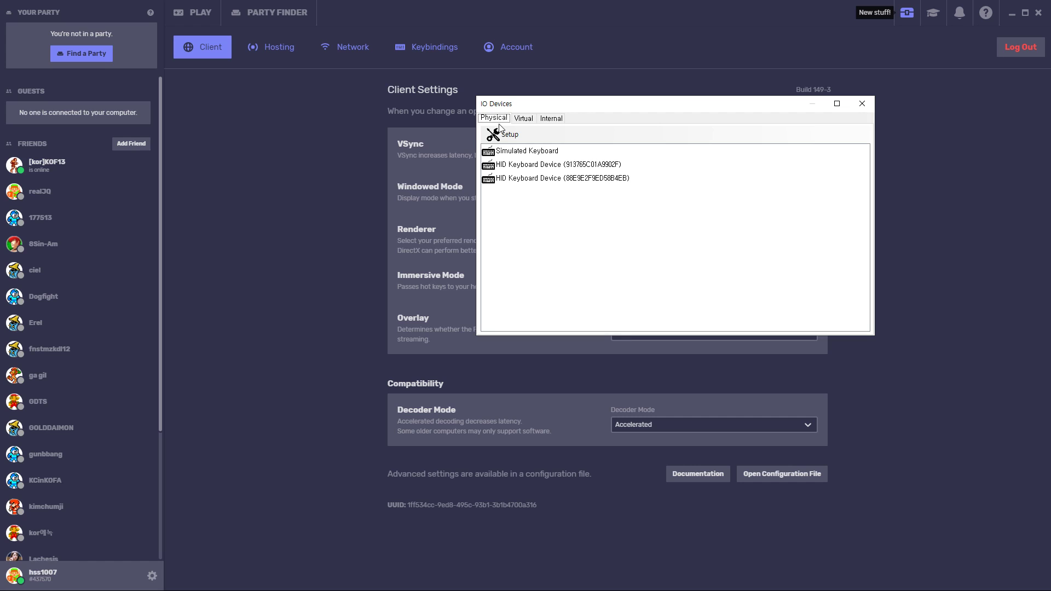
# Open the setup of the virtual Xbox360 Gamepad (vXbox) and enable the device
pyautogui.click(517, 122)
pyautogui.click(506, 134)
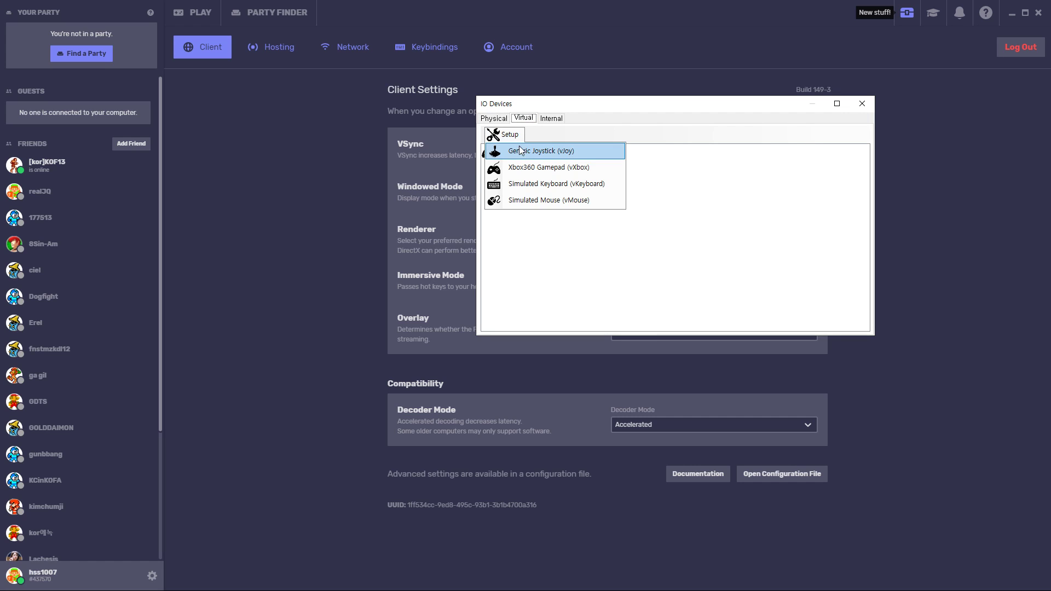
pyautogui.click(585, 170)
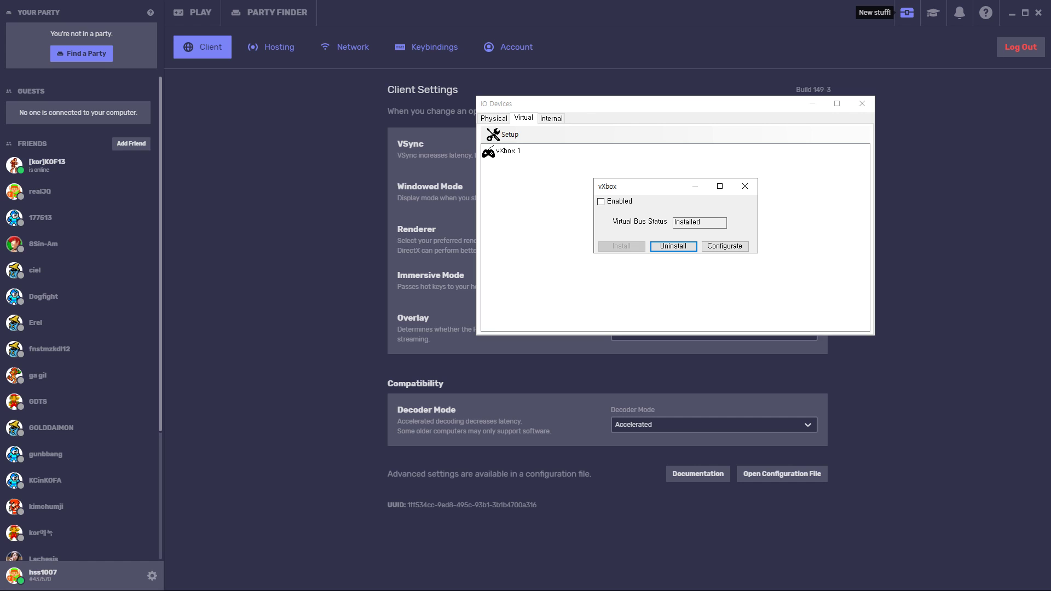
pyautogui.click(695, 343)
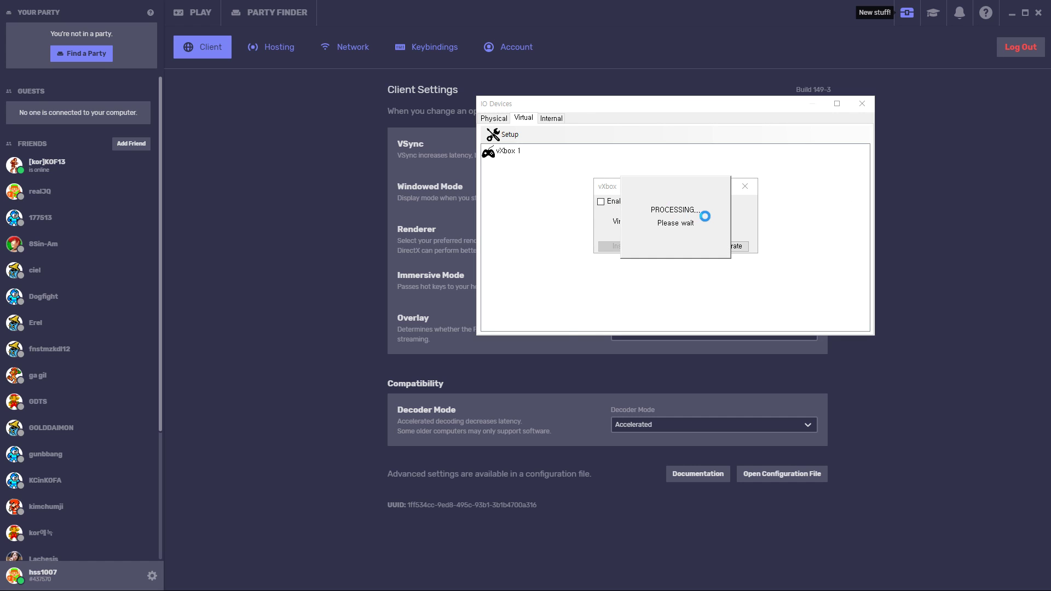
pyautogui.click(569, 336)
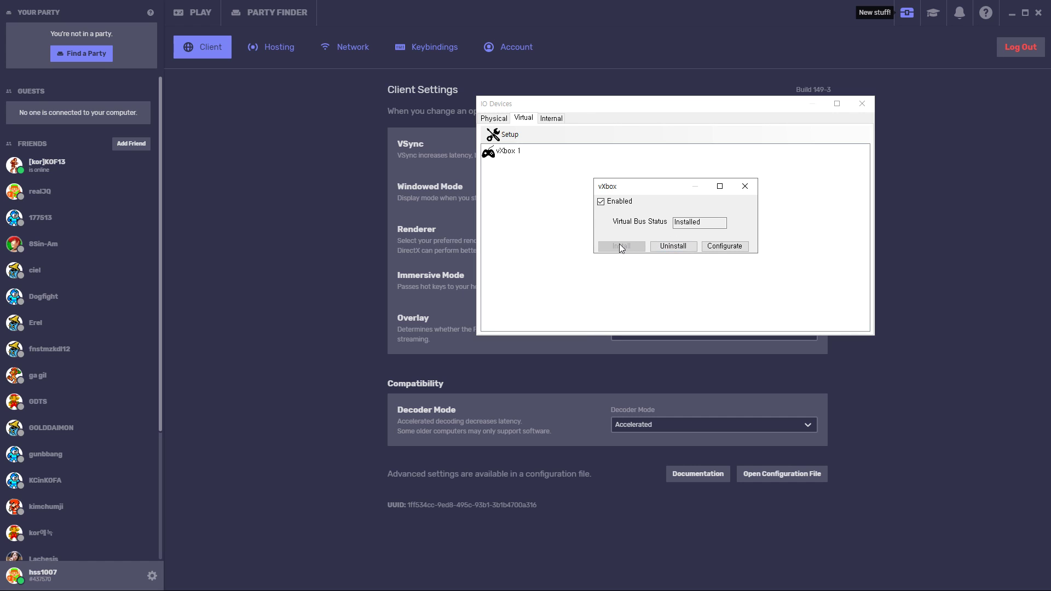
# Unplug the vXbox 1 device, plug it back in and close the vXbox setup
pyautogui.click(719, 244)
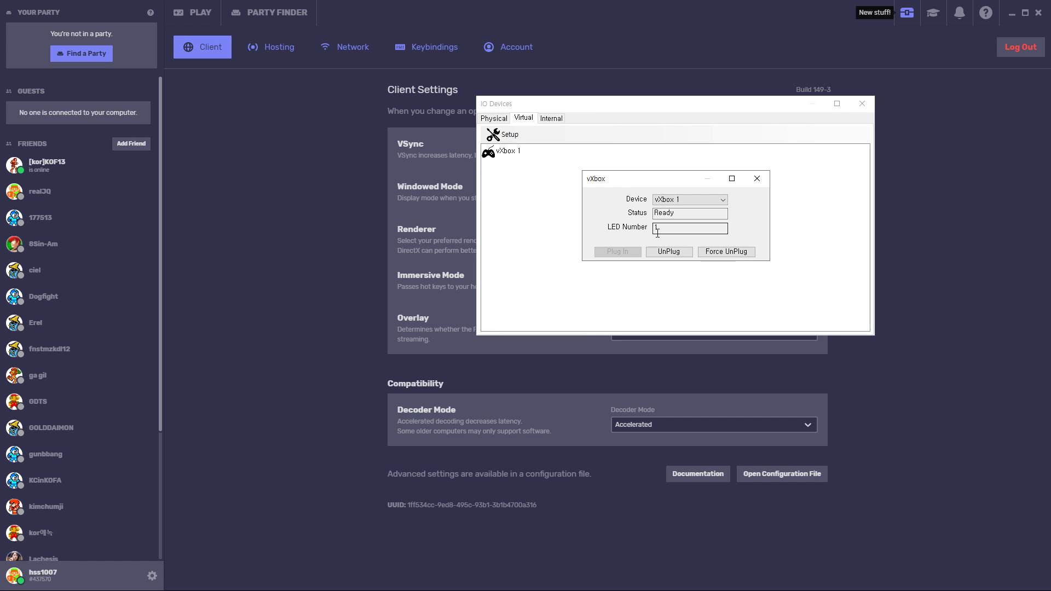
pyautogui.click(684, 253)
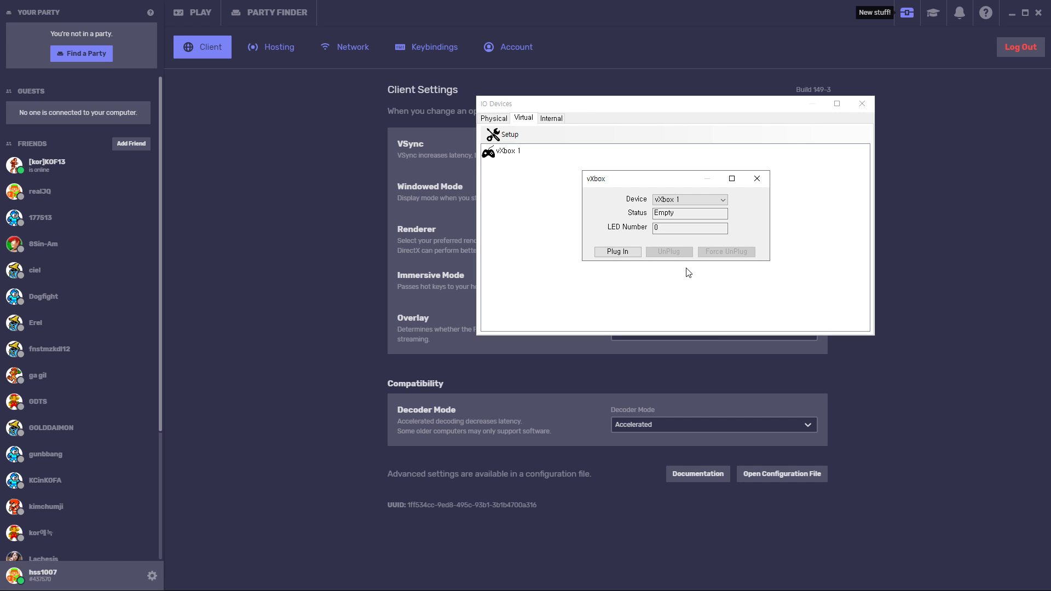
pyautogui.click(617, 253)
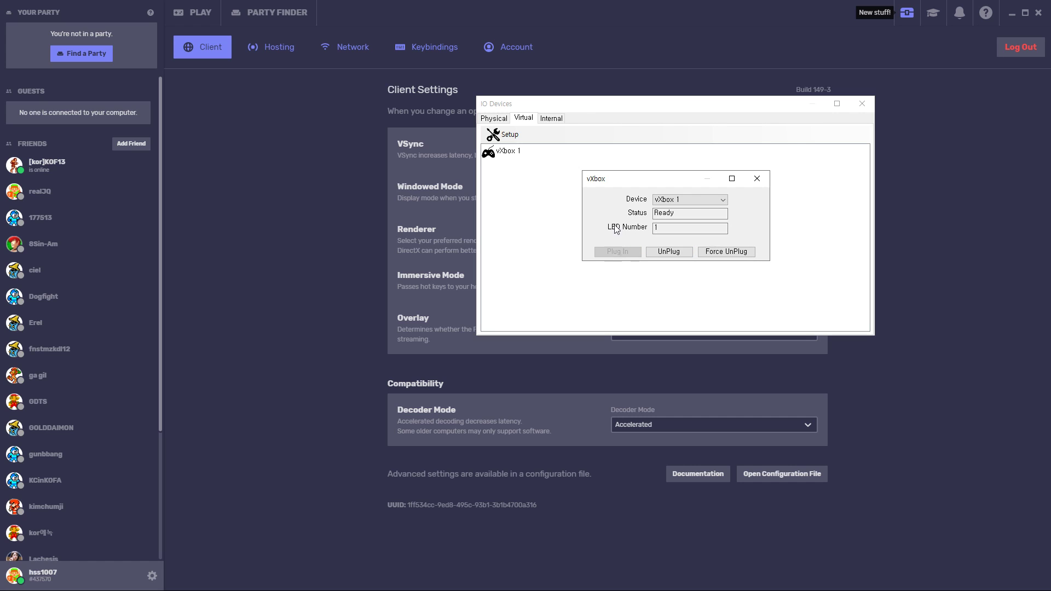
pyautogui.click(758, 178)
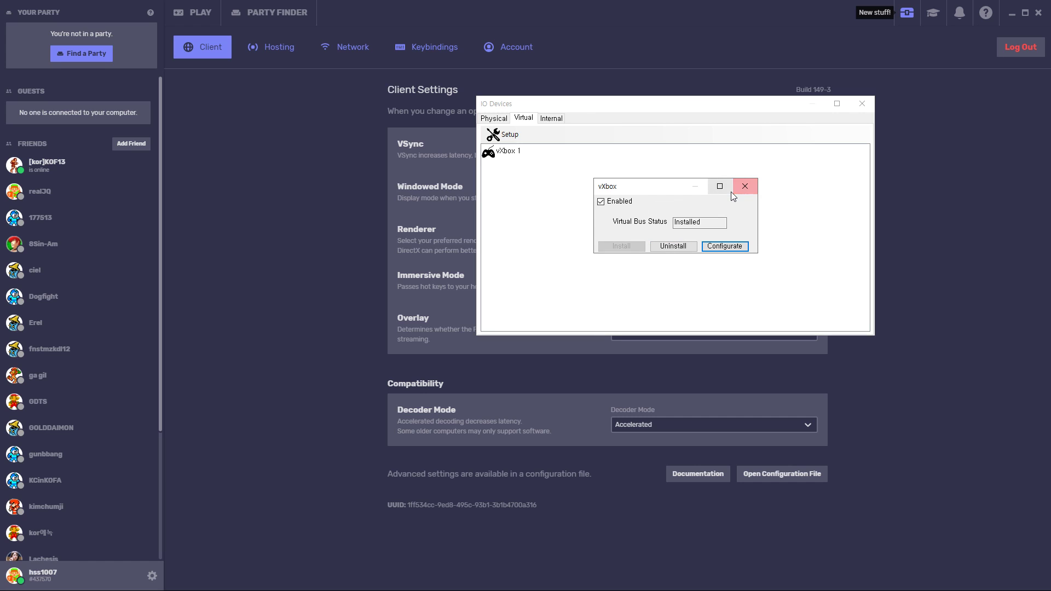
pyautogui.click(746, 179)
# Close the IO device settings and open Quick Binding for vXbox 1 from the Controls window
pyautogui.click(494, 118)
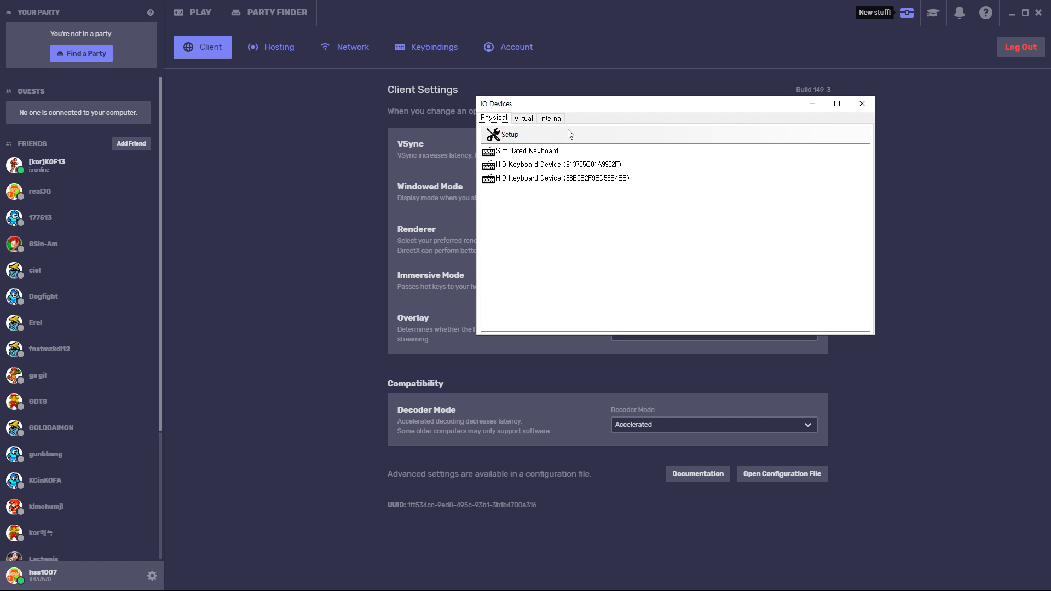
pyautogui.click(862, 104)
pyautogui.click(632, 173)
pyautogui.click(633, 210)
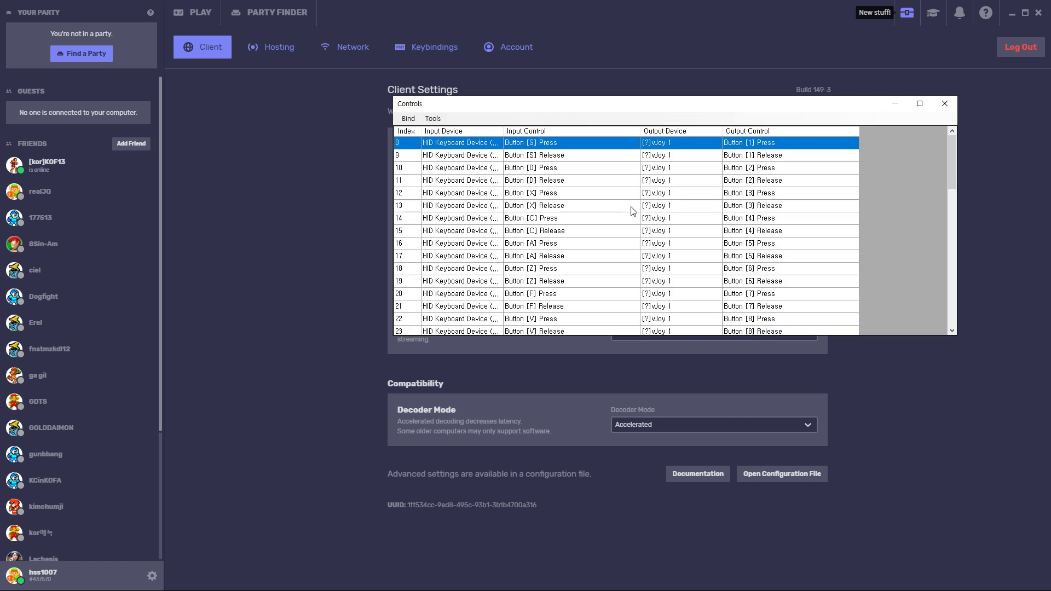
pyautogui.click(433, 118)
pyautogui.click(462, 165)
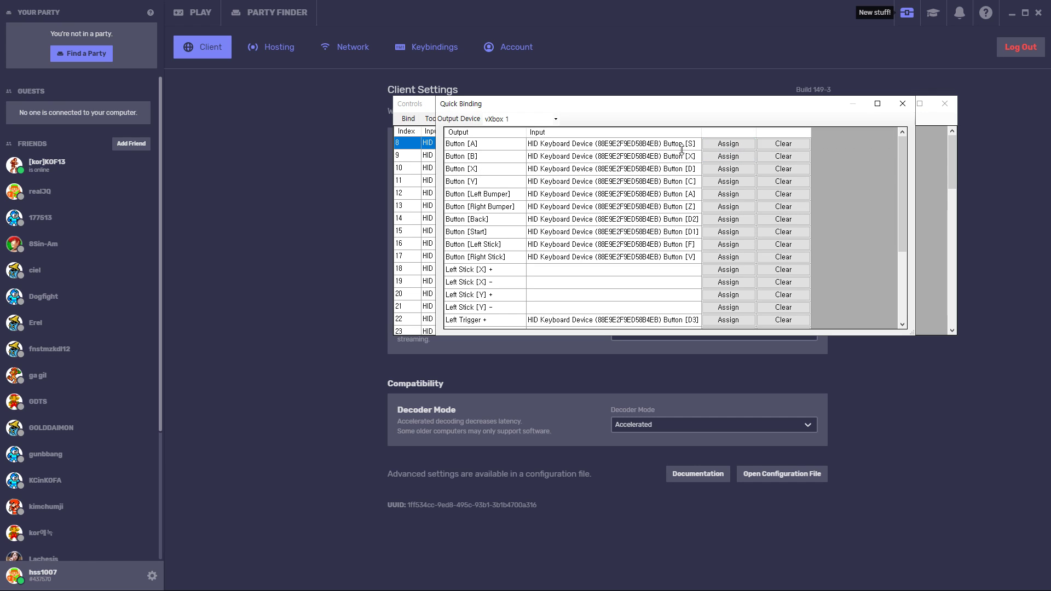
# Clear the keyboard bindings of the gamepad's A, B, X and Y buttons
pyautogui.click(777, 144)
pyautogui.click(787, 158)
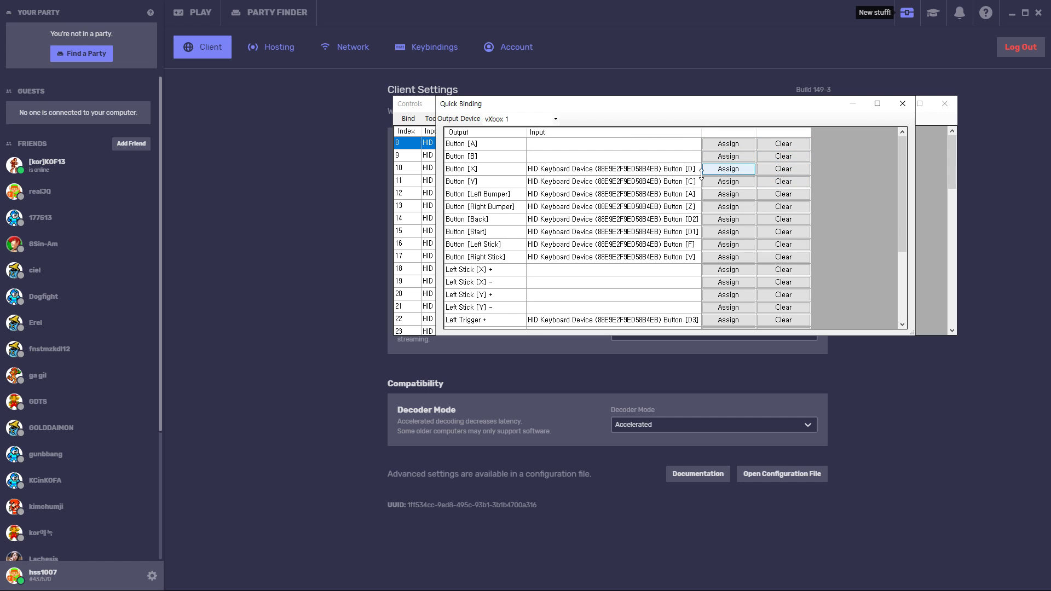
pyautogui.click(644, 171)
pyautogui.click(783, 169)
pyautogui.click(665, 184)
pyautogui.click(783, 181)
# Clear the keyboard bindings of the Left Bumper, Right Bumper, Back and Start buttons
pyautogui.click(650, 197)
pyautogui.click(783, 194)
pyautogui.click(664, 208)
pyautogui.click(783, 206)
pyautogui.click(672, 220)
pyautogui.click(783, 219)
pyautogui.click(664, 232)
pyautogui.click(783, 231)
# Clear the keyboard bindings of the Left Stick and Right Stick buttons and of both triggers
pyautogui.click(655, 244)
pyautogui.click(783, 244)
pyautogui.click(659, 256)
pyautogui.click(783, 257)
pyautogui.scroll(-2, 697, 287)
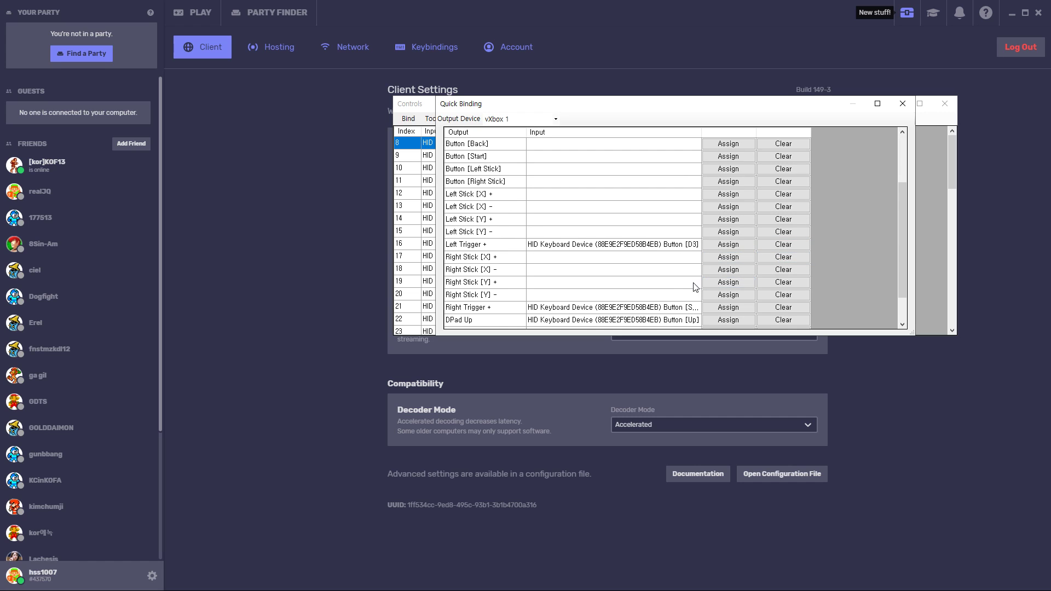
pyautogui.click(674, 244)
pyautogui.click(783, 244)
pyautogui.click(667, 307)
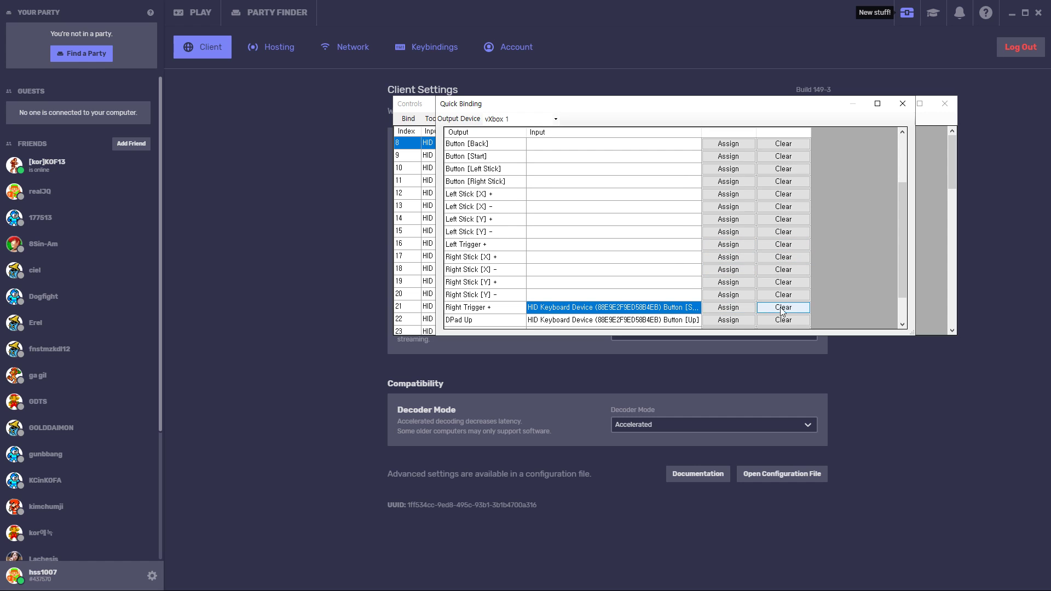
pyautogui.click(783, 307)
# Clear the keyboard bindings of DPad Up, Down, Left and Right
pyautogui.scroll(-1, 710, 310)
pyautogui.click(671, 282)
pyautogui.click(783, 282)
pyautogui.click(659, 294)
pyautogui.click(783, 295)
pyautogui.click(656, 307)
pyautogui.click(783, 307)
pyautogui.click(659, 320)
pyautogui.click(783, 320)
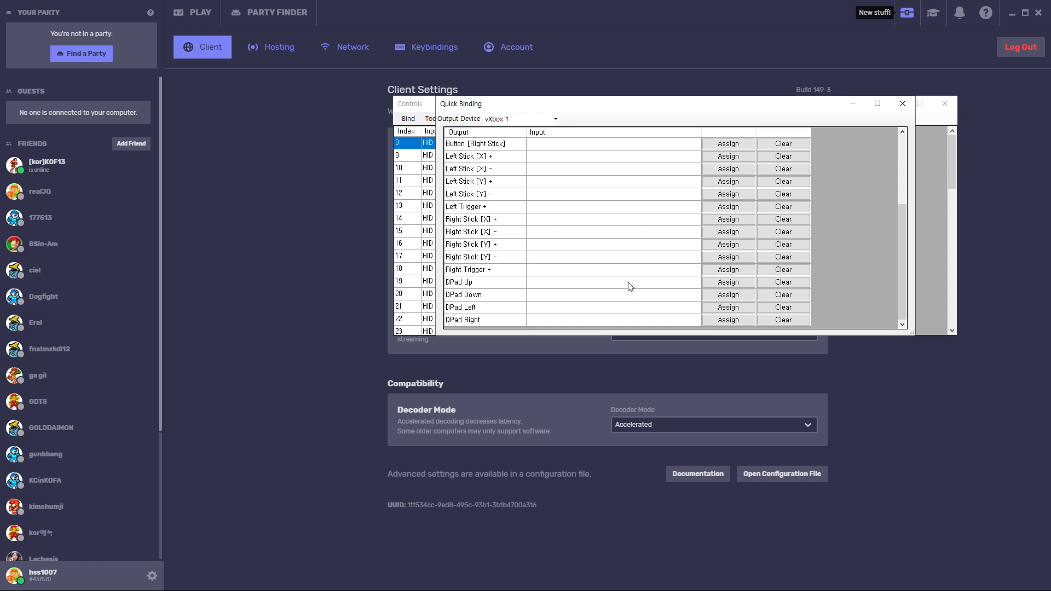
# Bind gamepad button A to the S key, B to X, X to D and Y to C
pyautogui.scroll(3, 630, 286)
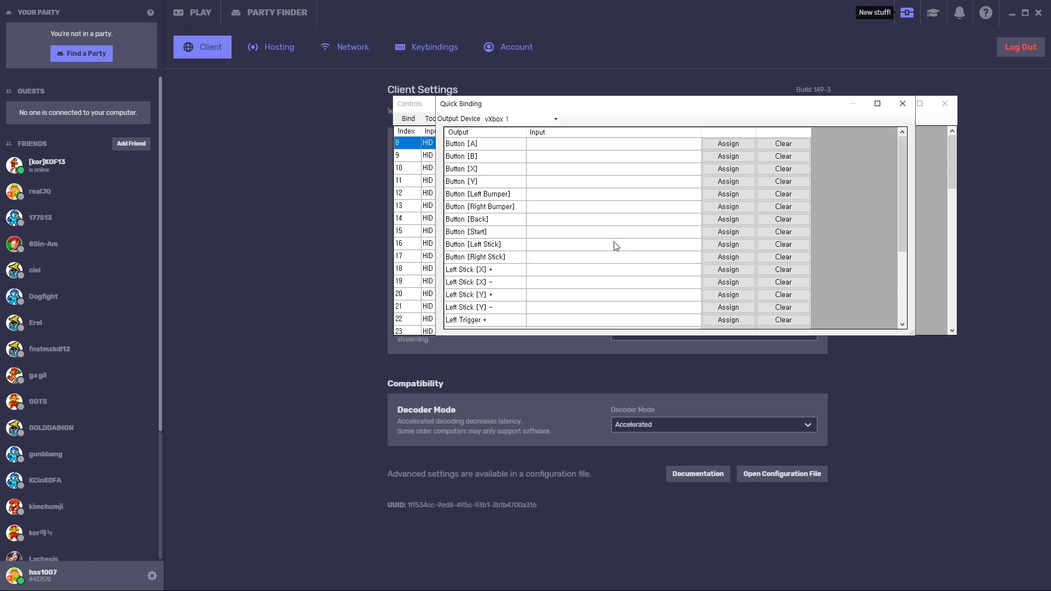
pyautogui.click(733, 146)
pyautogui.press('s')
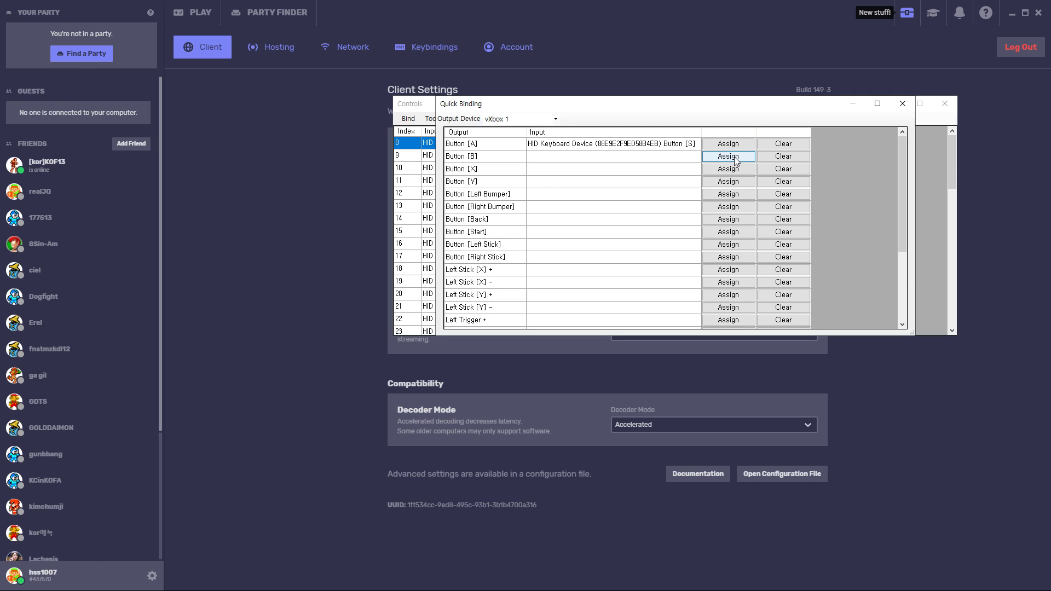
pyautogui.click(734, 159)
pyautogui.press('x')
pyautogui.click(733, 170)
pyautogui.press('d')
pyautogui.click(733, 184)
pyautogui.press('c')
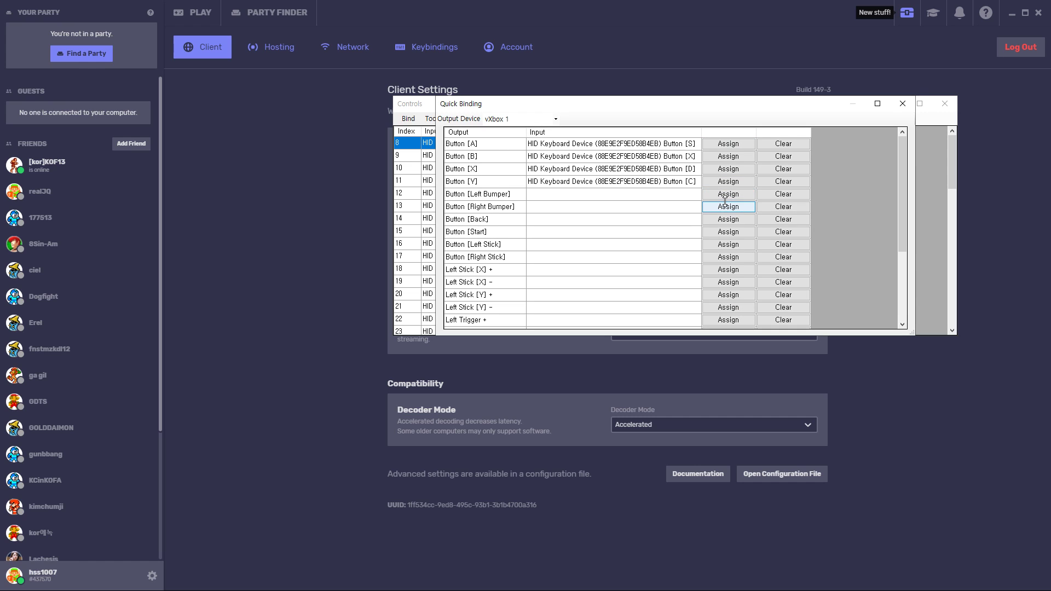
# Bind Left Bumper to the A key, Right Bumper to Z, Back to 2 and Start to 1
pyautogui.click(733, 194)
pyautogui.press('a')
pyautogui.click(731, 208)
pyautogui.press('z')
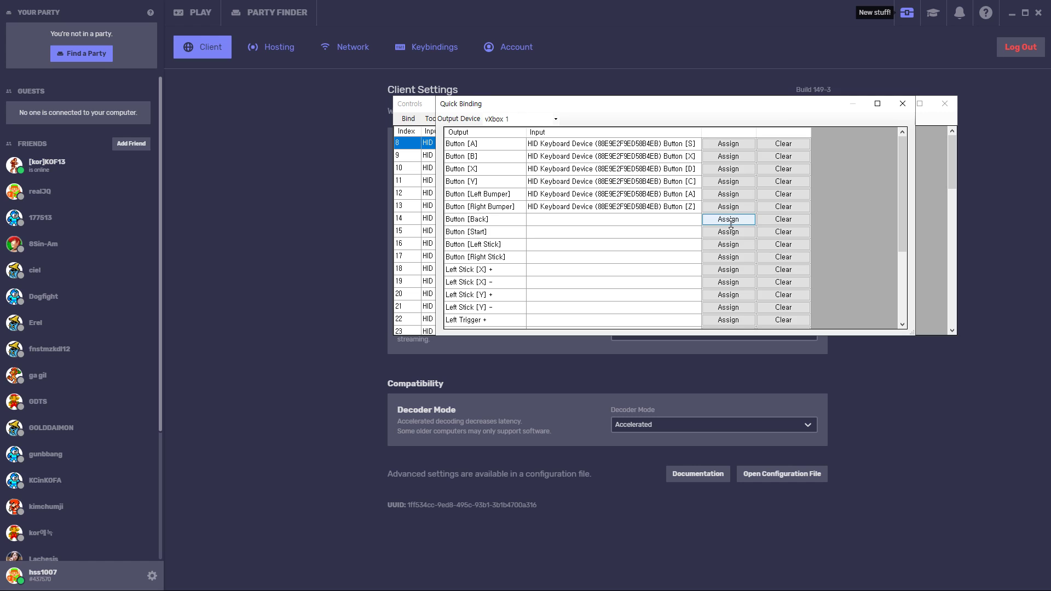
pyautogui.click(731, 222)
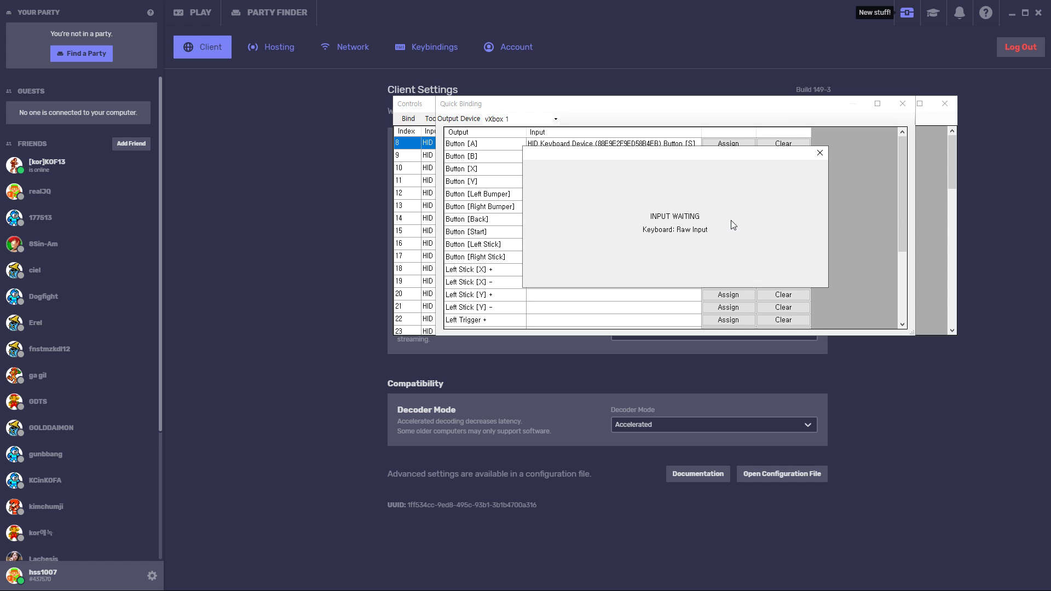
pyautogui.press('2')
pyautogui.click(731, 231)
pyautogui.press('1')
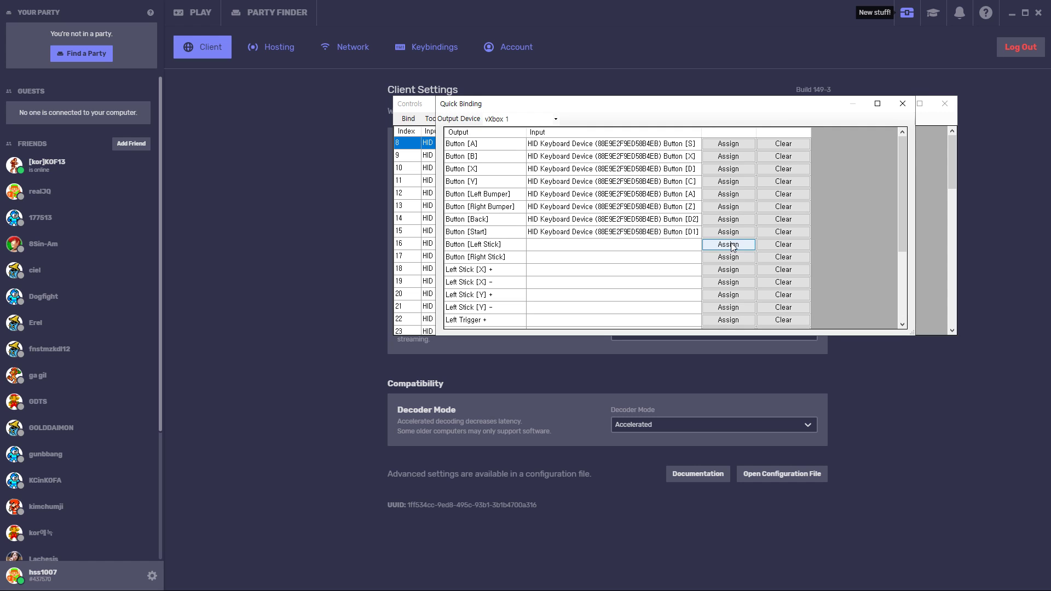
# Assign the A key to the Left Stick button and the Z key to the Right Stick button
pyautogui.click(730, 245)
pyautogui.press('a')
pyautogui.click(731, 257)
pyautogui.press('z')
pyautogui.scroll(-1, 726, 269)
pyautogui.scroll(-1, 726, 273)
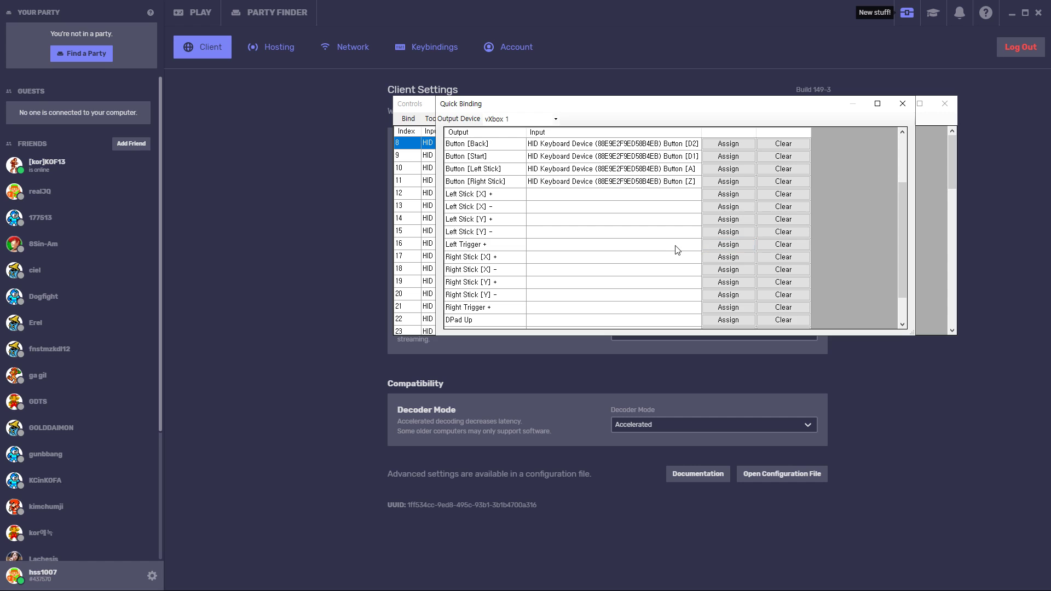
# Rebind the Left Stick button to the F key and the Right Stick button to the V key
pyautogui.scroll(2, 674, 249)
pyautogui.click(728, 244)
pyautogui.press('f')
pyautogui.click(728, 257)
pyautogui.press('v')
# Bind Left Trigger + to the 3 key
pyautogui.scroll(-1, 728, 273)
pyautogui.scroll(-1, 727, 284)
pyautogui.click(721, 244)
pyautogui.press('3')
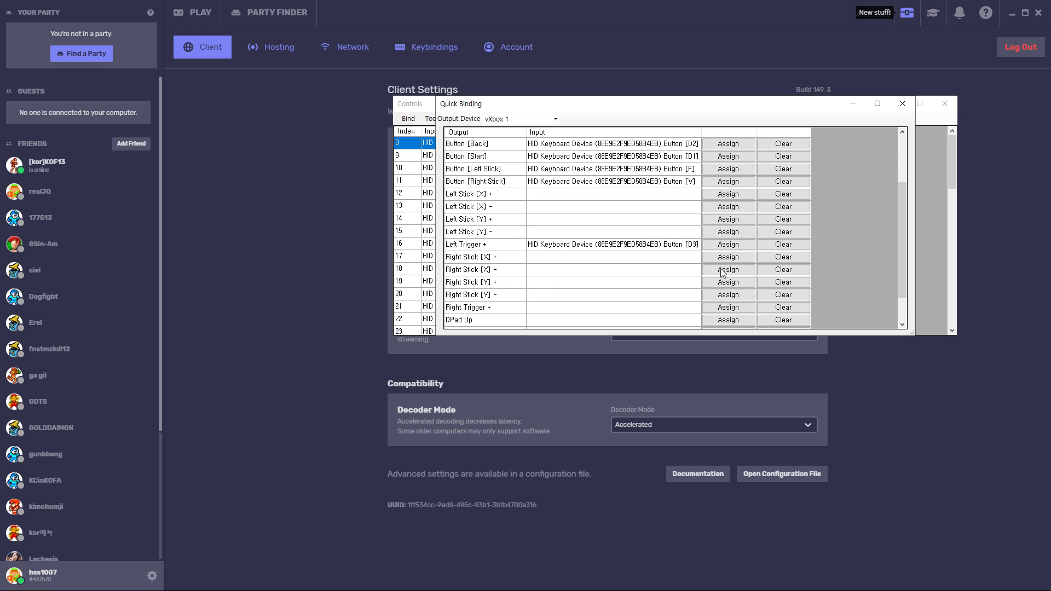
# Bind Right Trigger + to the Space key and DPad Up, Down, Left and Right to the matching arrow keys
pyautogui.click(728, 307)
pyautogui.press('space')
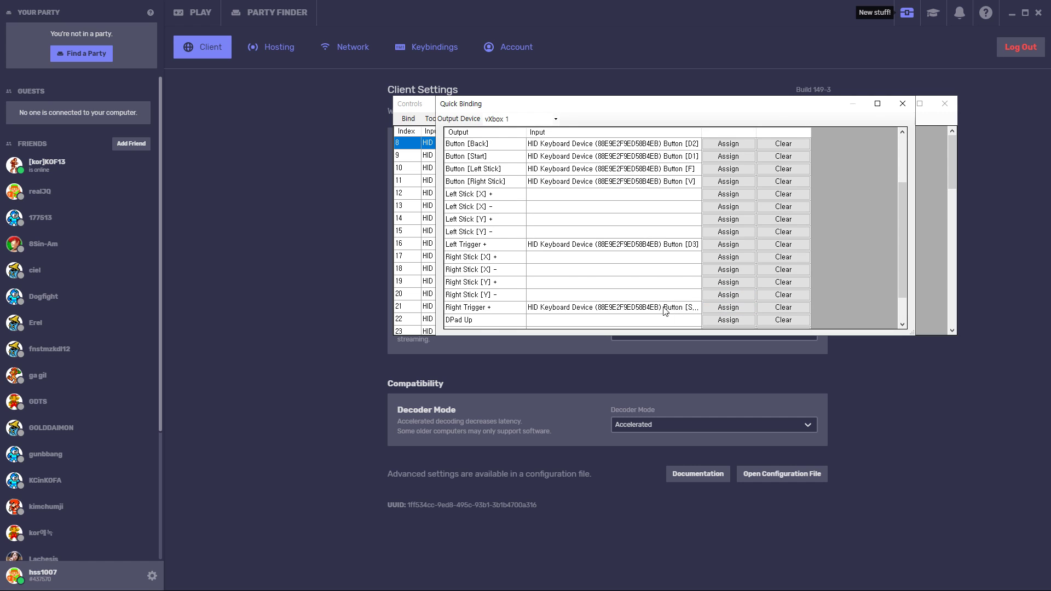
pyautogui.scroll(-1, 684, 296)
pyautogui.click(728, 282)
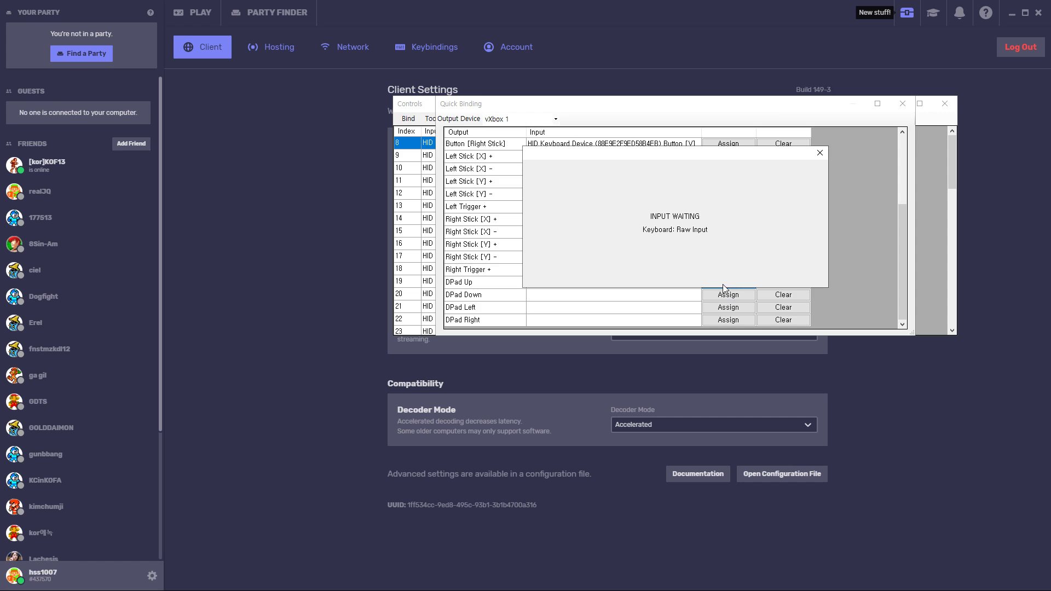
pyautogui.press('Up')
pyautogui.click(727, 294)
pyautogui.press('Down')
pyautogui.click(728, 307)
pyautogui.press('Left')
pyautogui.click(728, 319)
pyautogui.press('Right')
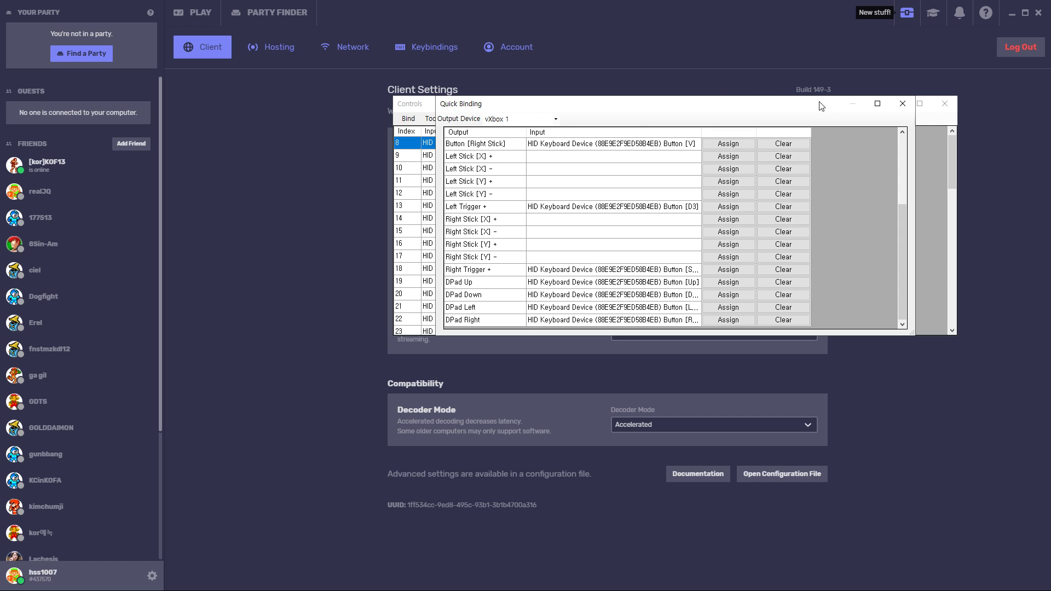
# Close Quick Binding, look through the list of bound controls, and check the IO Devices settings
pyautogui.click(902, 103)
pyautogui.scroll(-5, 702, 173)
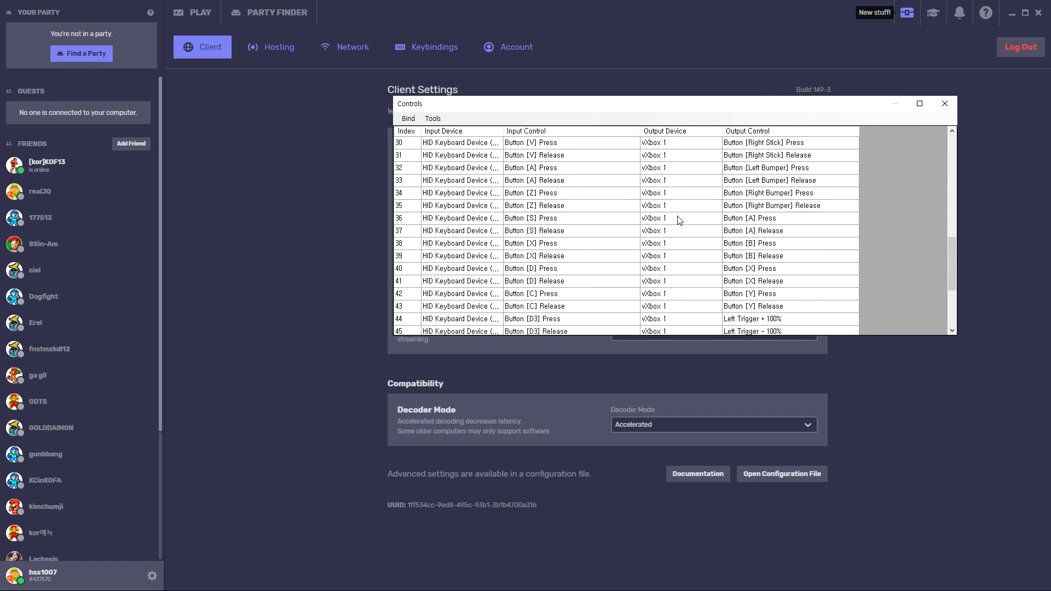
pyautogui.scroll(5, 664, 236)
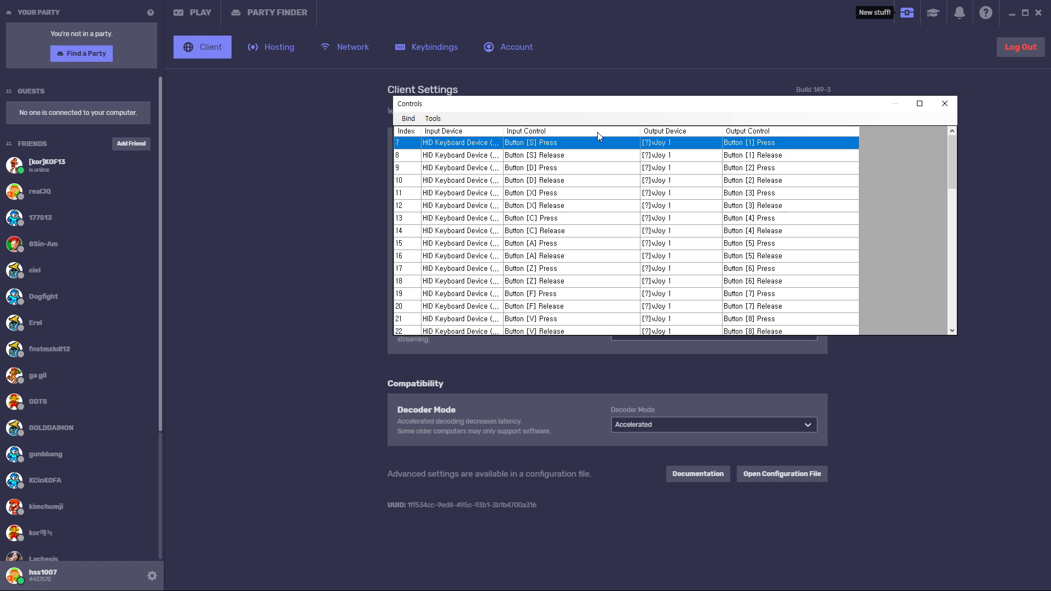
pyautogui.click(945, 104)
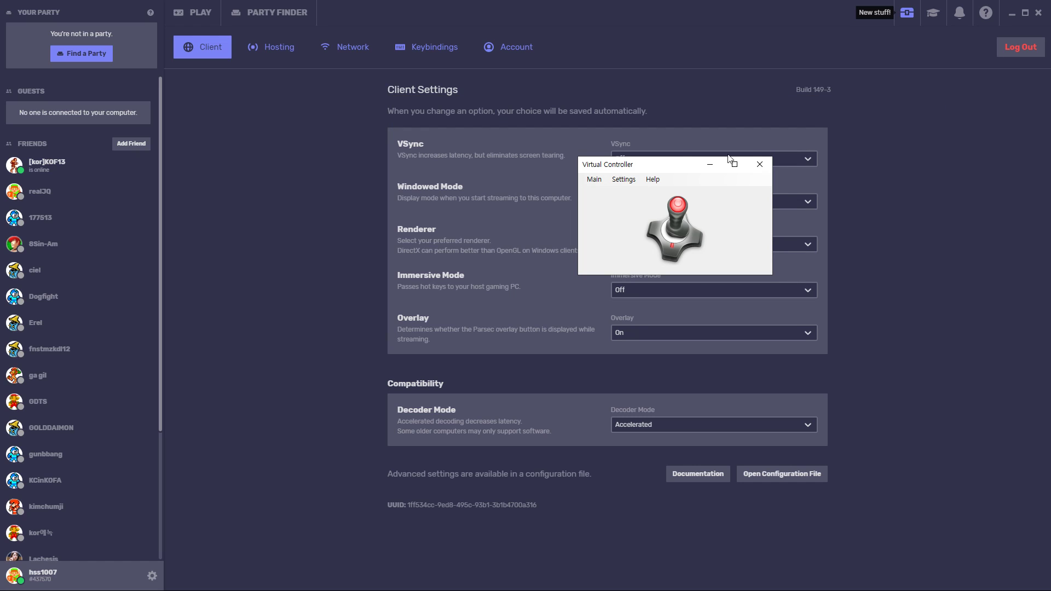
pyautogui.click(595, 181)
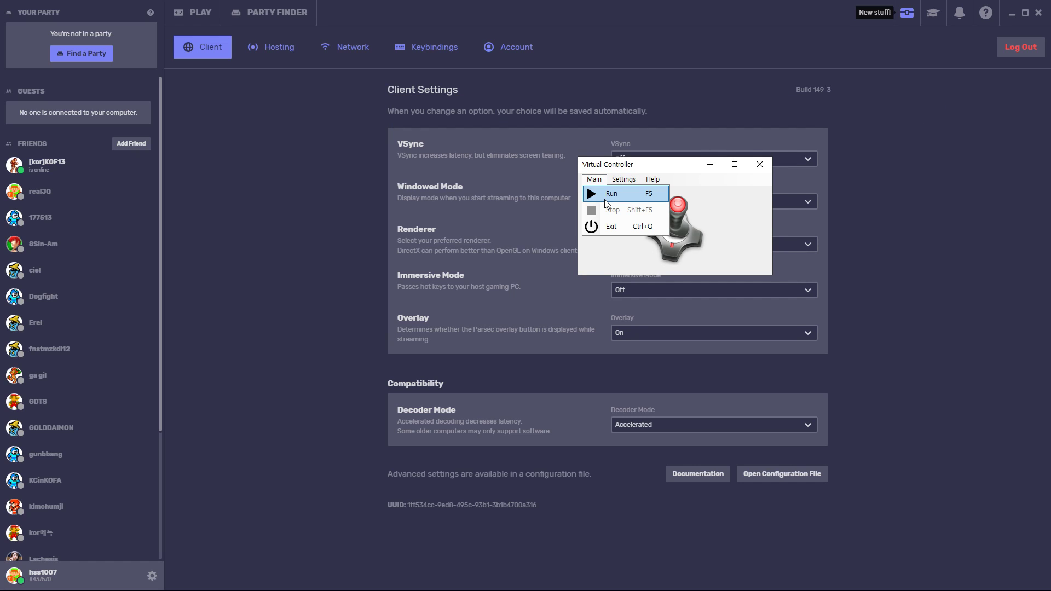
pyautogui.click(623, 179)
pyautogui.click(640, 209)
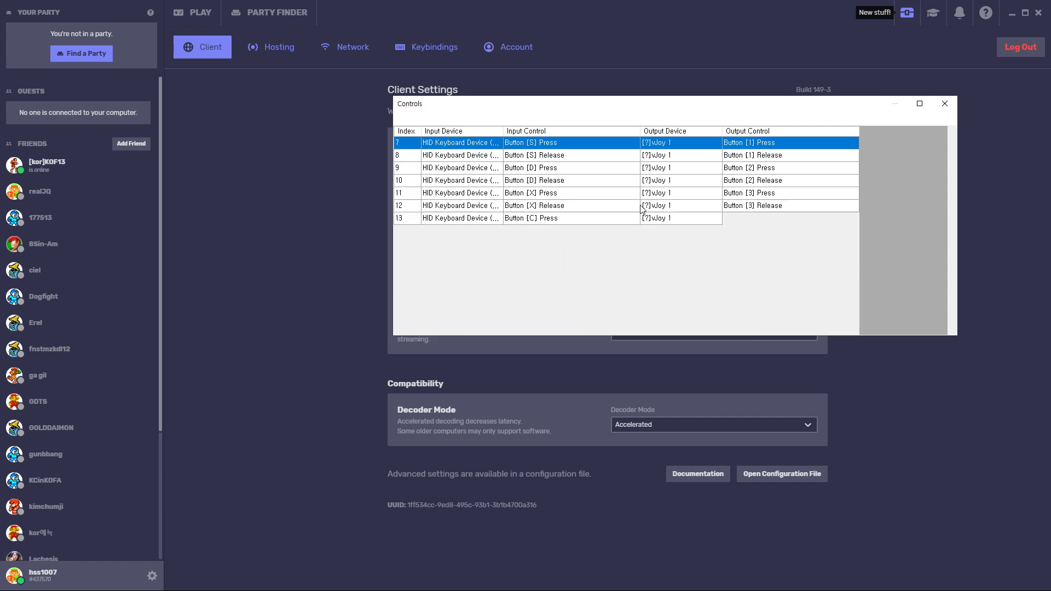
pyautogui.click(945, 104)
pyautogui.click(623, 179)
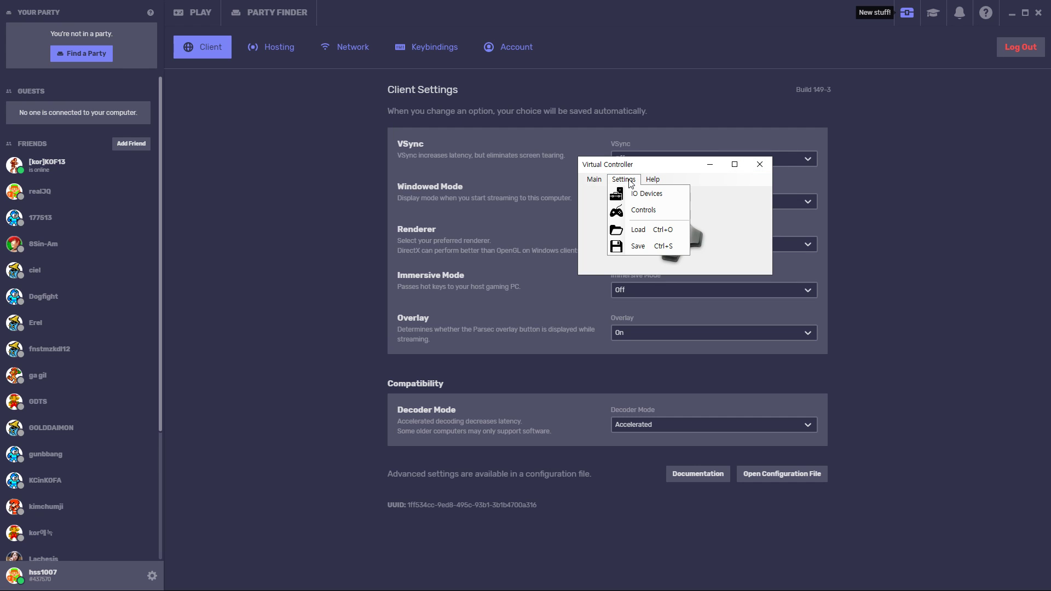
pyautogui.click(638, 194)
pyautogui.click(862, 104)
# Start running the virtual gamepad mapping in Virtual Controller
pyautogui.click(593, 179)
pyautogui.click(607, 194)
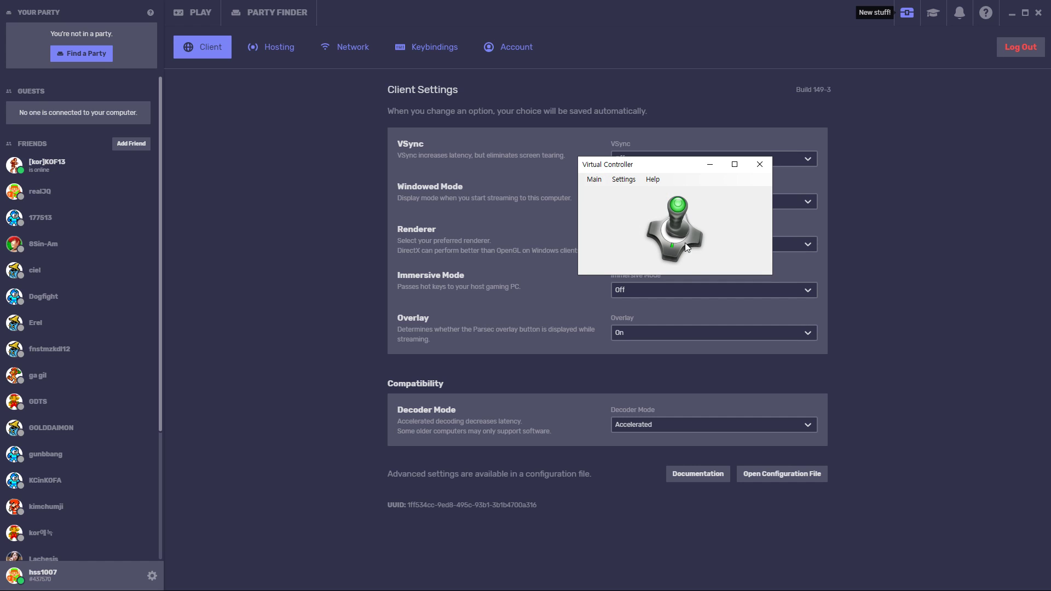
# Switch to Parsec, connect to the online friend's shared computer, and move the stream window fully into view
pyautogui.click(331, 153)
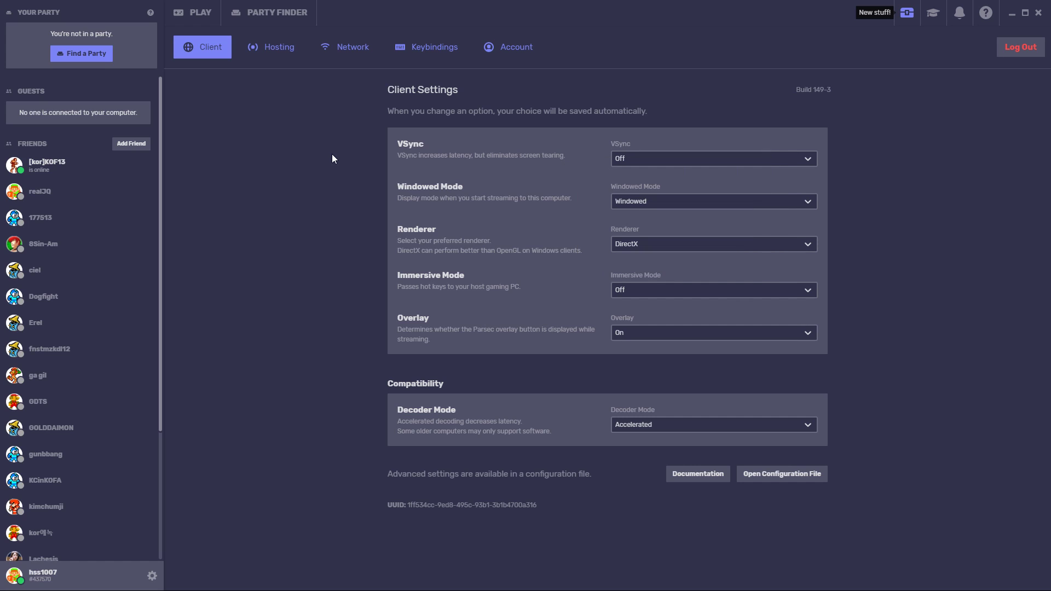
pyautogui.click(102, 164)
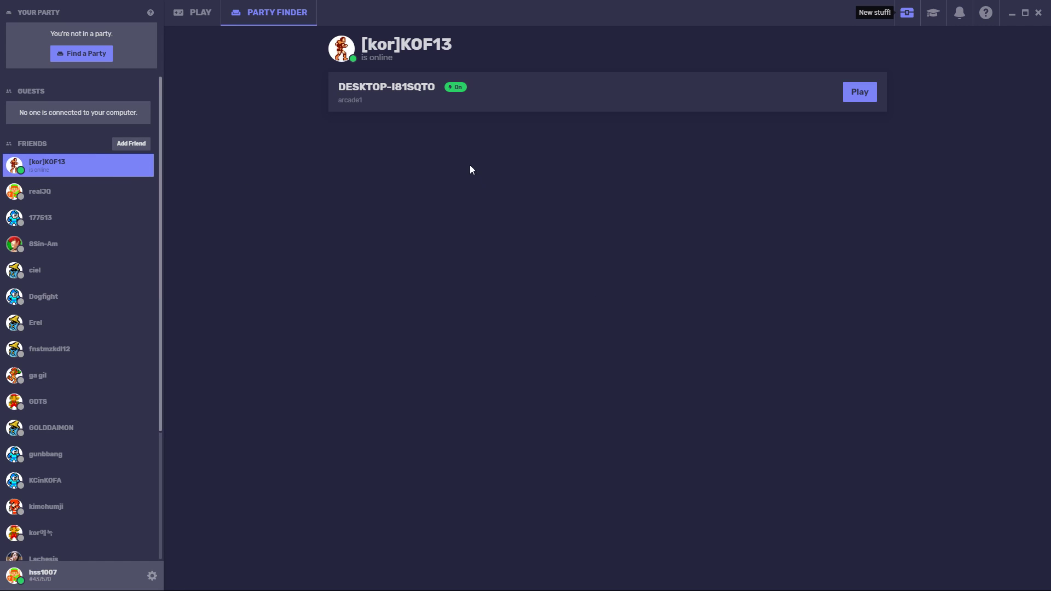
pyautogui.click(871, 99)
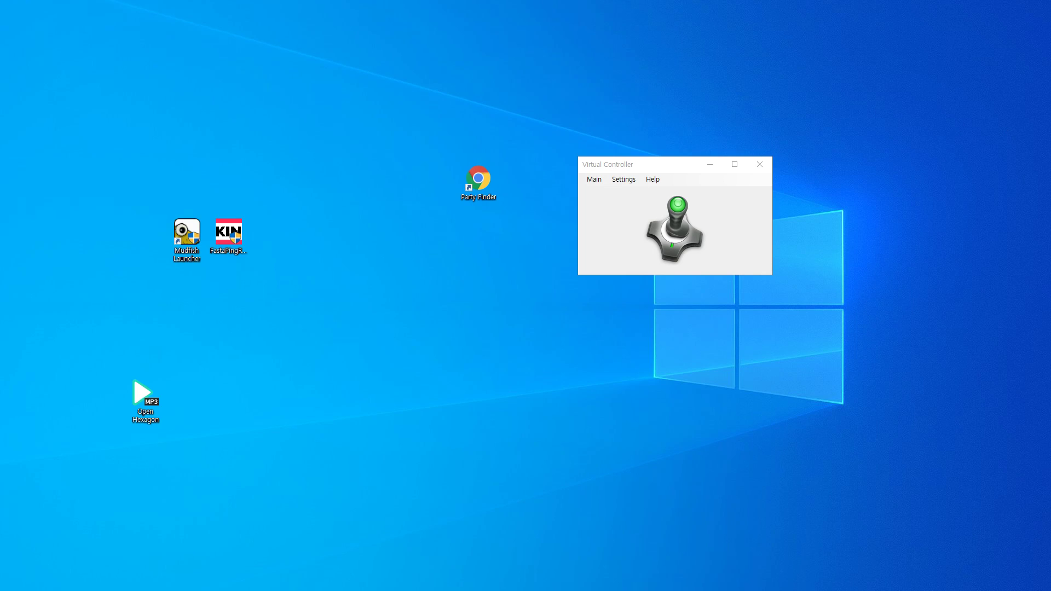
pyautogui.moveTo(1050, 112); pyautogui.dragTo(232, 70)
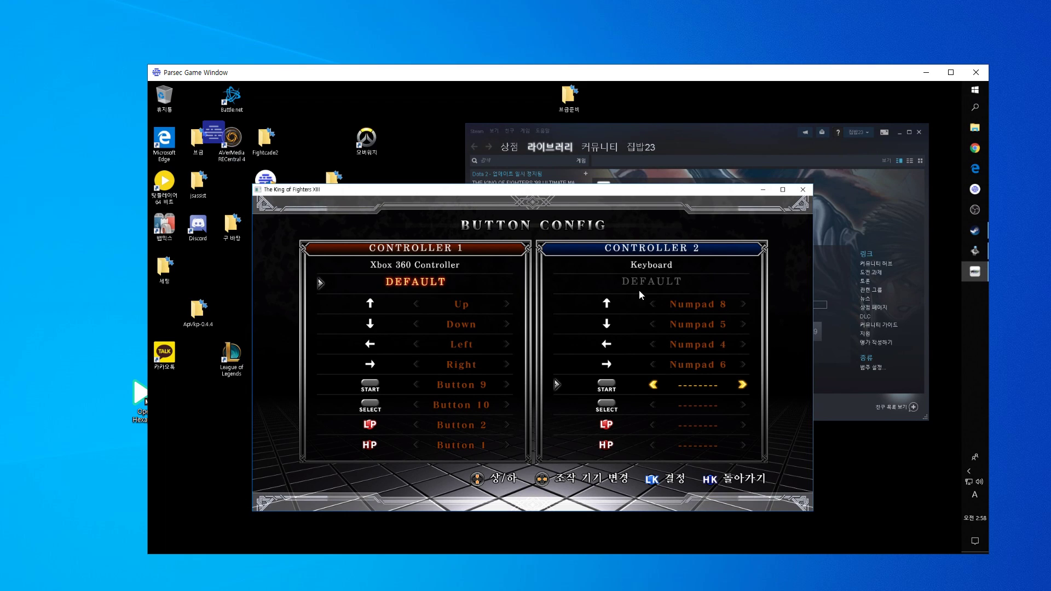
# Switch to JoyToKey, test the virtual gamepad's up and down directions, and move the JoyToKey window clear of the stream
pyautogui.hotkey('alt', 'Tab')
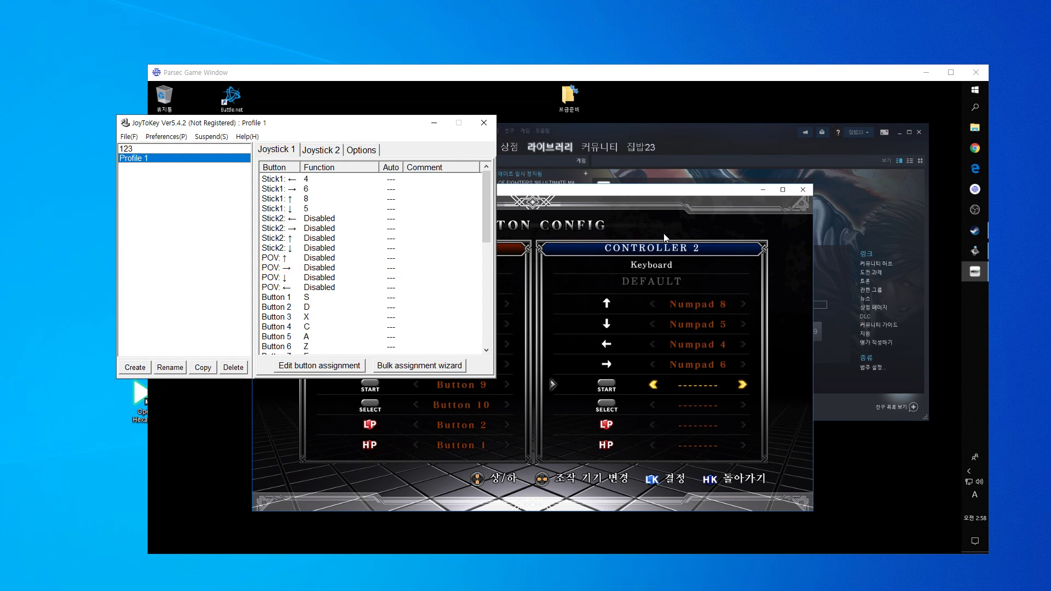
pyautogui.press('Up')
pyautogui.press('Down')
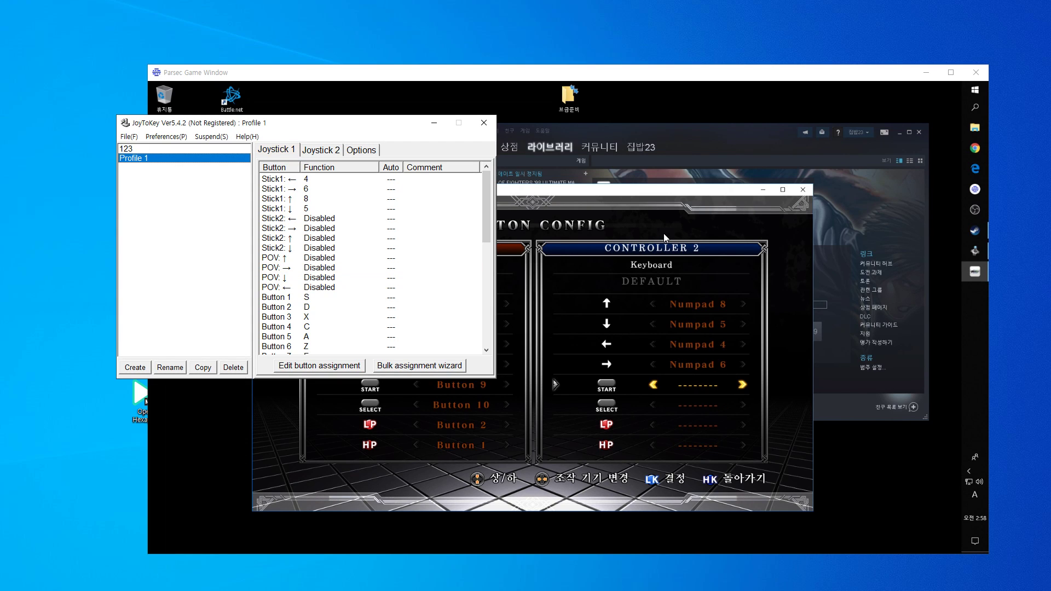
pyautogui.press('Up')
pyautogui.press('Down')
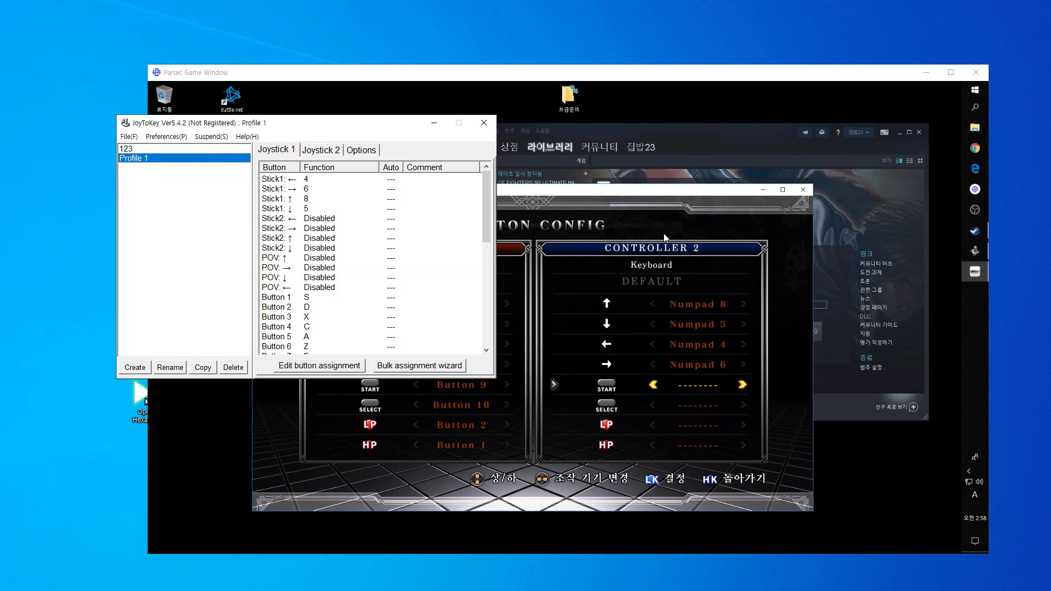
pyautogui.moveTo(401, 123); pyautogui.dragTo(51, 399)
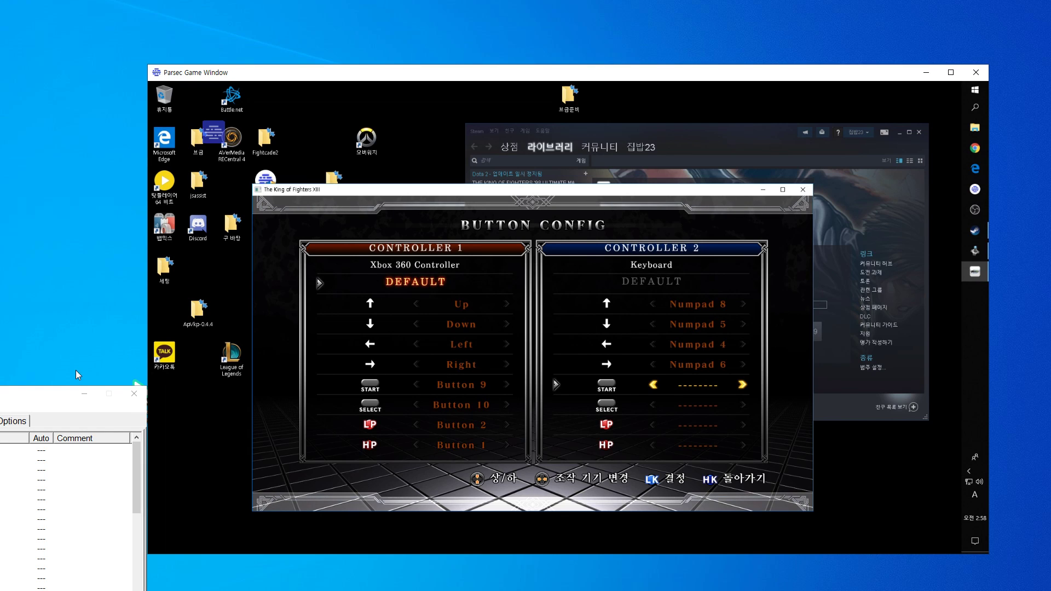
# With JoyToKey focused, switch Controller 2 to Xbox 360 Controller in the game's button config and select its down-direction row
pyautogui.click(55, 403)
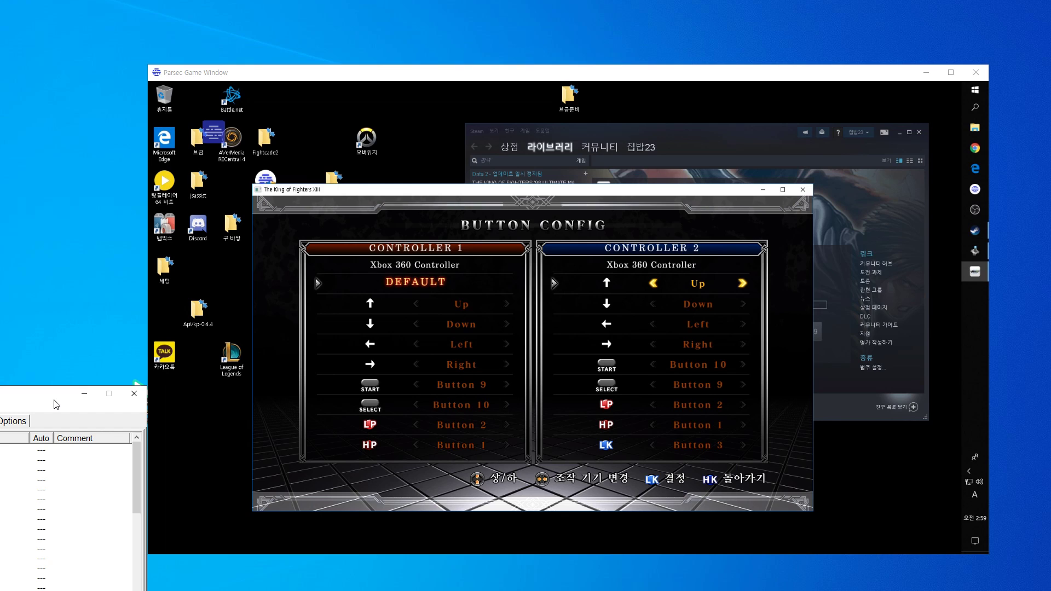
pyautogui.press('Down')
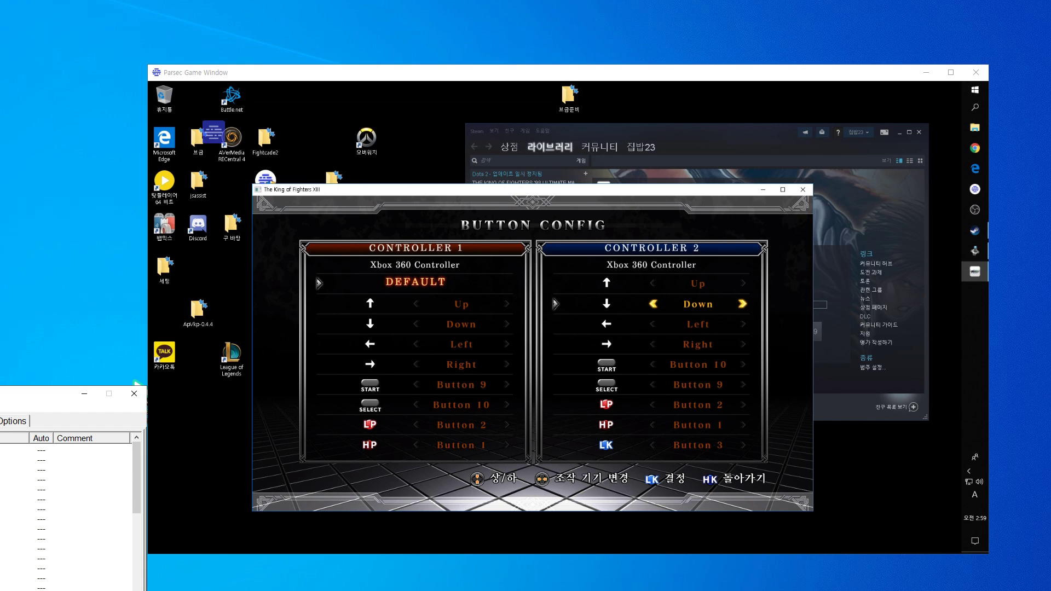
# Return to the streamed game, leave the button config and options, and open Team VS from the Versus menu
pyautogui.click(908, 327)
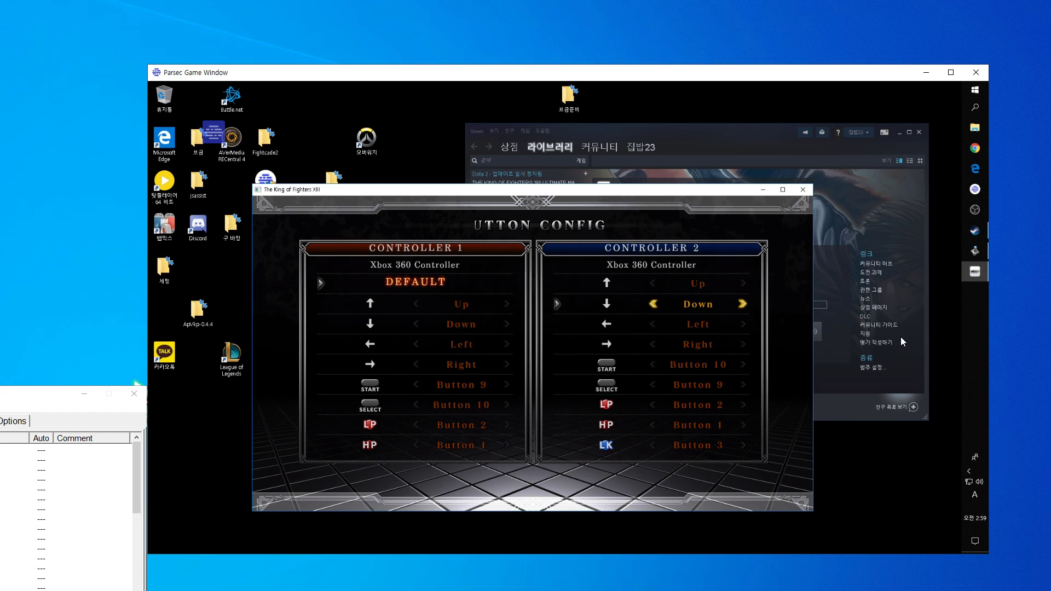
pyautogui.press('Escape')
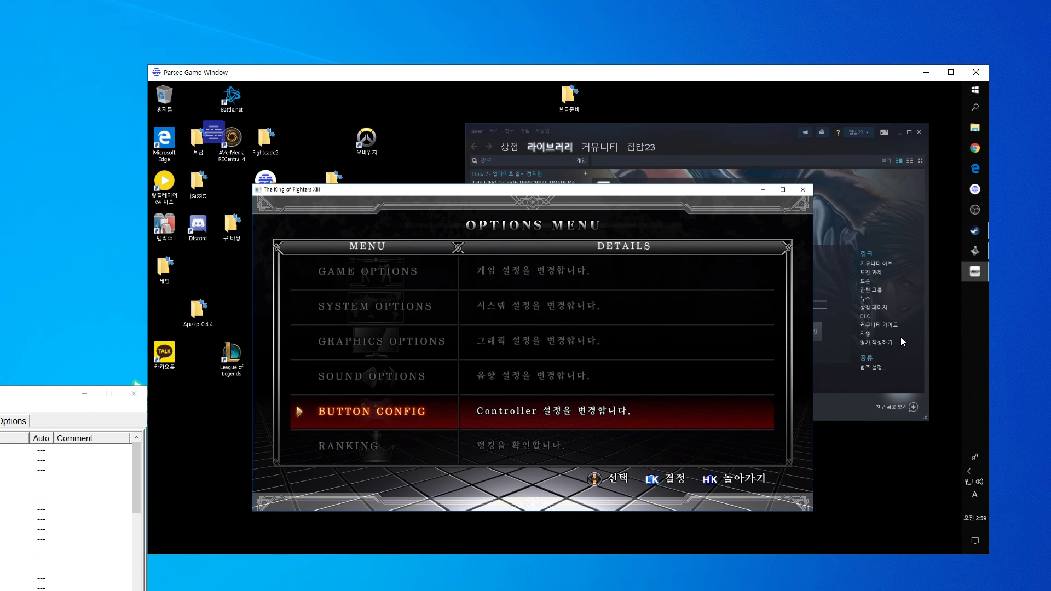
pyautogui.press('Escape')
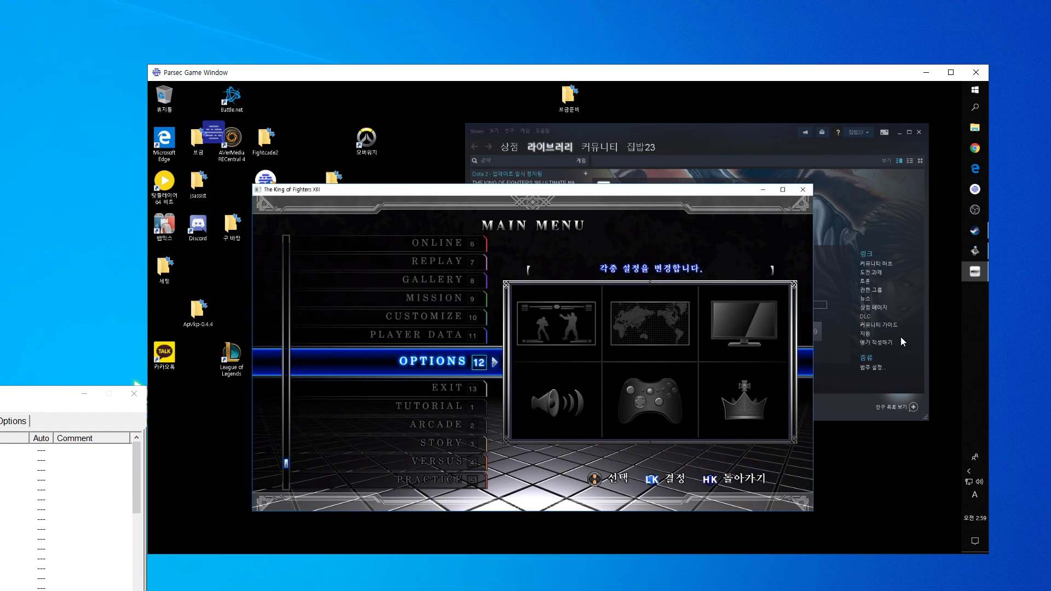
pyautogui.press('Up')
pyautogui.press('Up')
pyautogui.press('Down')
pyautogui.press('Down')
pyautogui.press('Down')
pyautogui.press('Down')
pyautogui.press('Down')
pyautogui.press('Down')
pyautogui.press('Down')
pyautogui.press('Down')
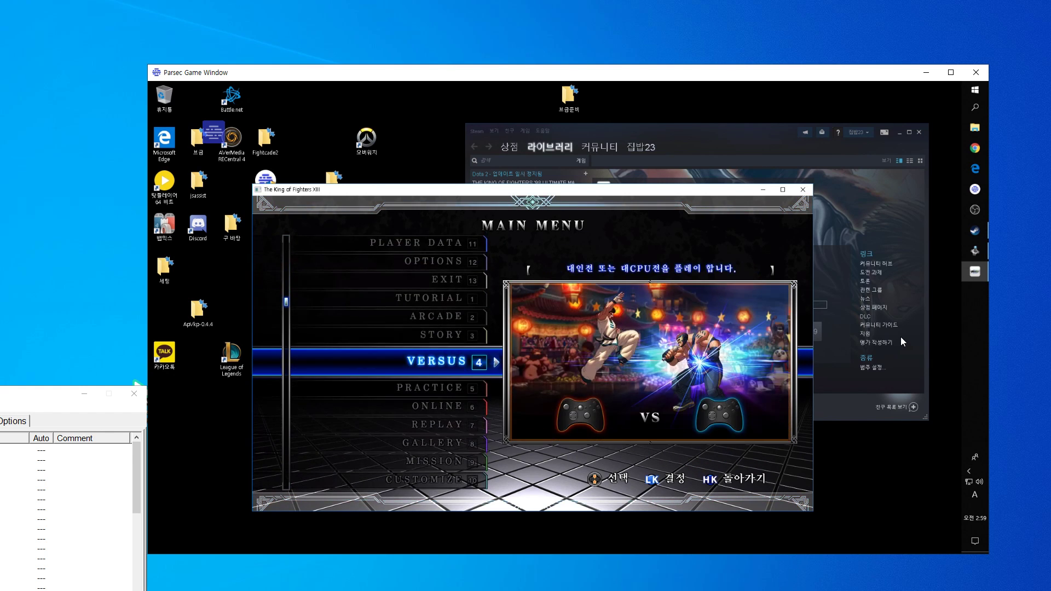
pyautogui.press('Return')
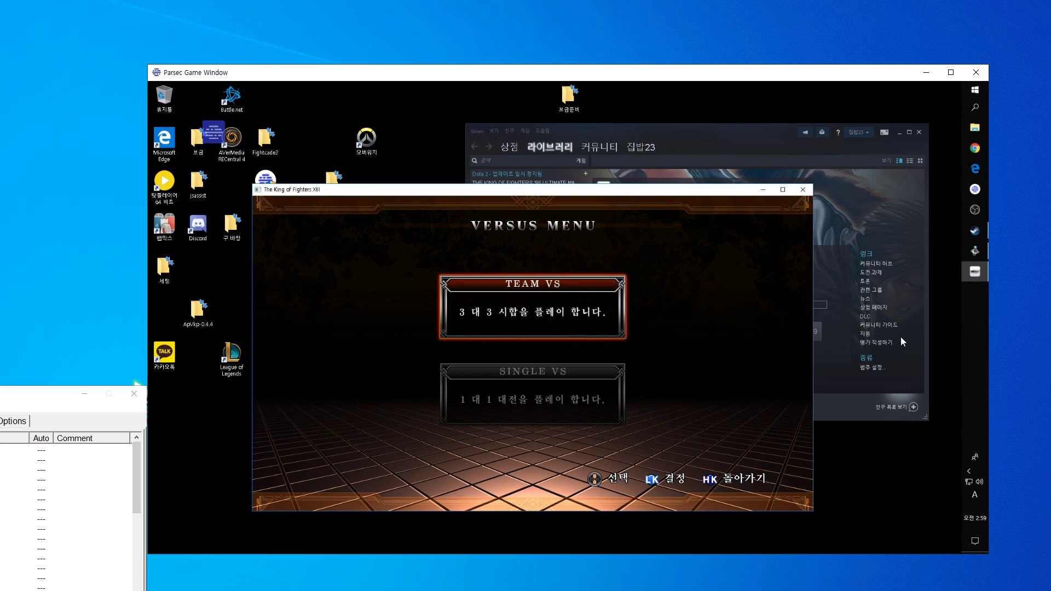
pyautogui.press('Return')
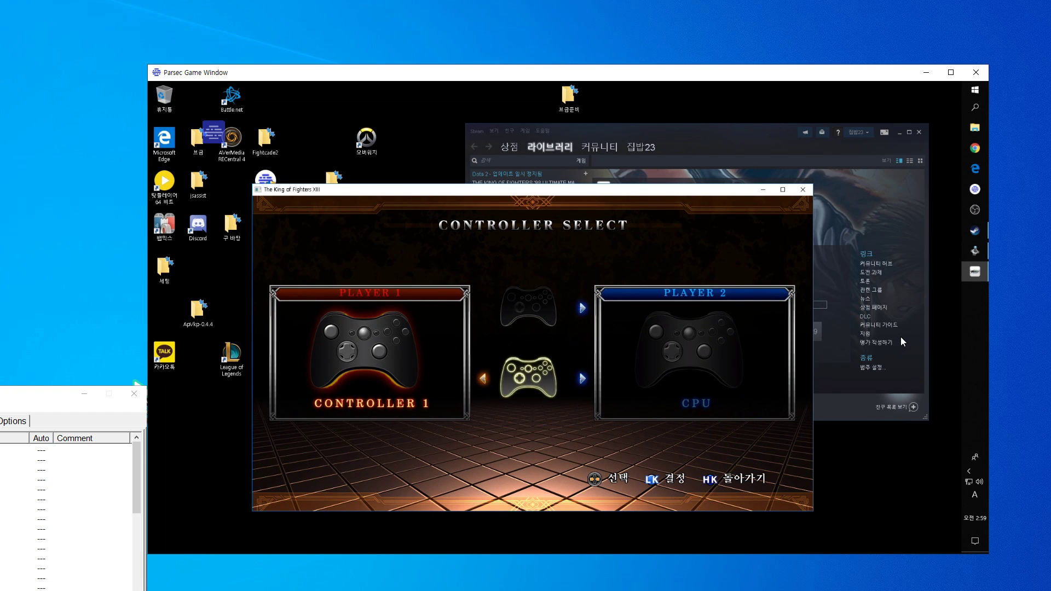
# Assign the second controller to Player 2 while keeping the local JoyToKey window in focus
pyautogui.click(60, 395)
pyautogui.press('Right')
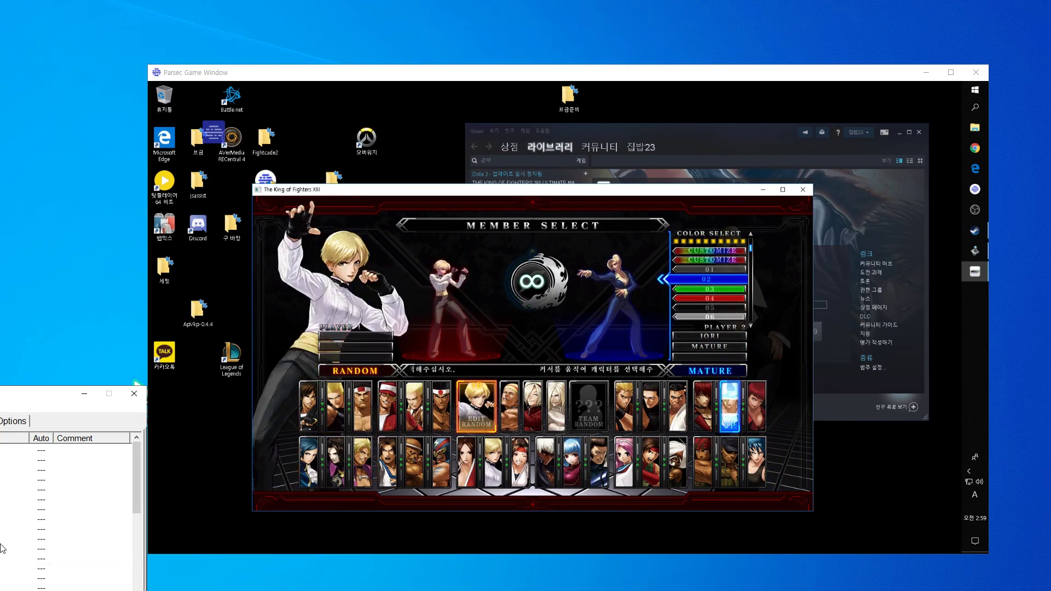
pyautogui.moveTo(67, 401); pyautogui.dragTo(63, 401)
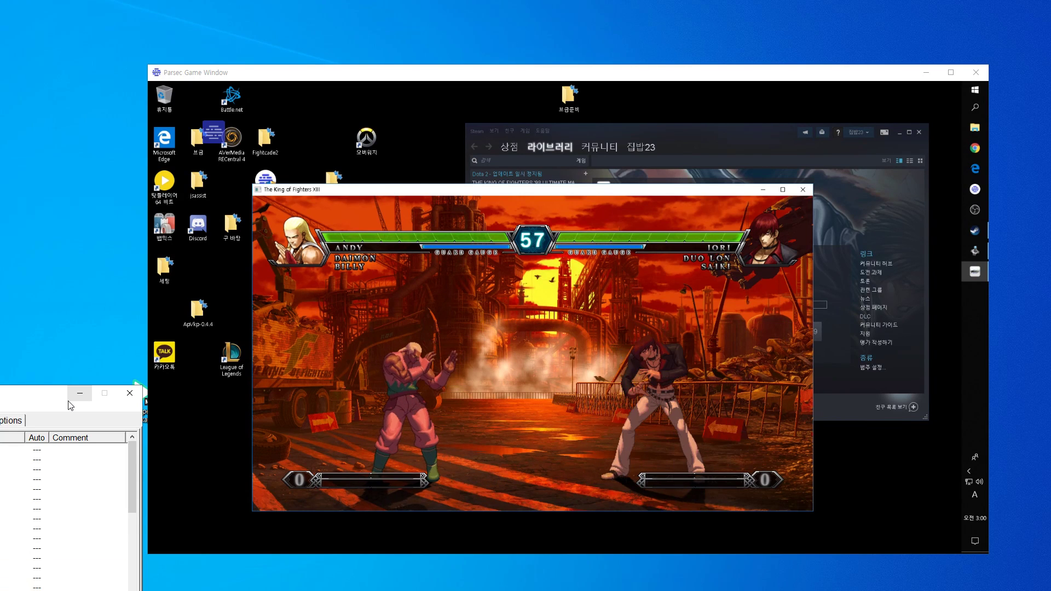
# Pause the match, move through the pause menu entries, and return to the fight
pyautogui.press('Escape')
pyautogui.press('Down')
pyautogui.press('Down')
pyautogui.press('Down')
pyautogui.press('Up')
pyautogui.press('Return')
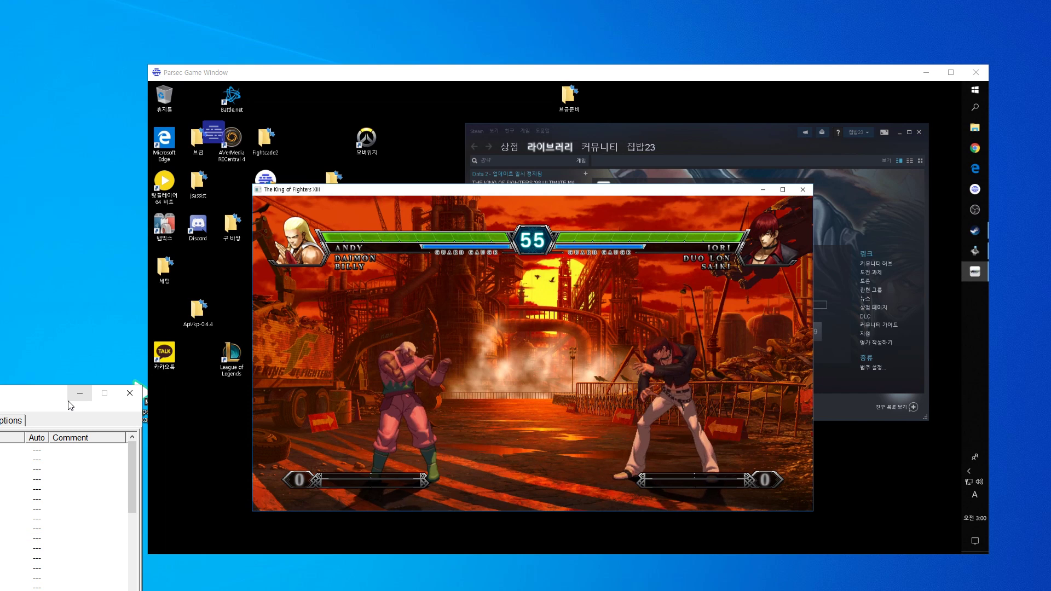
# Maximize The King of Fighters XIII window within the stream and hide the Parsec overlay button
pyautogui.press('super+Up')
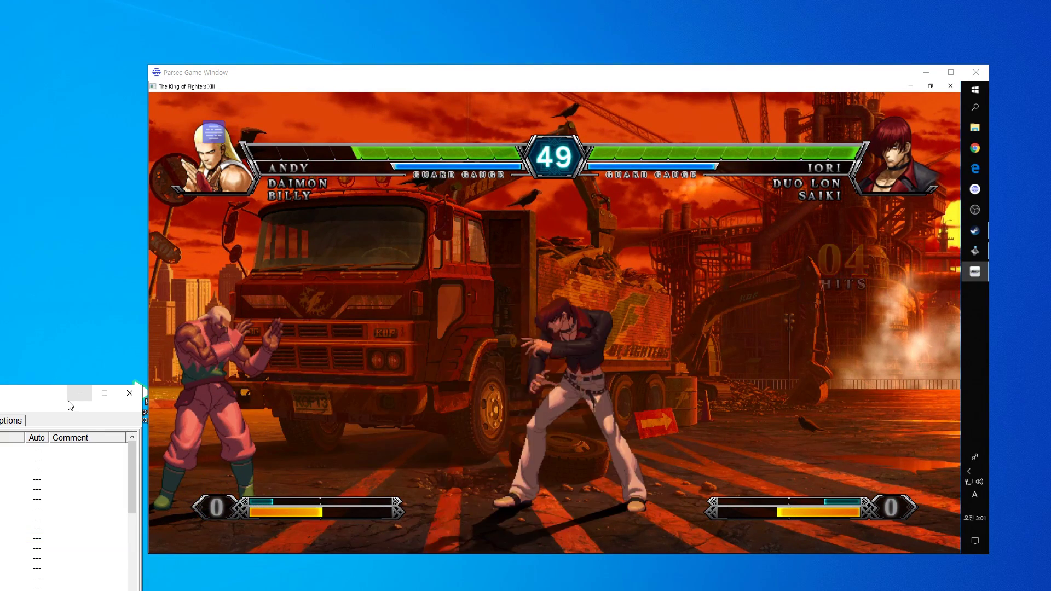
pyautogui.click(215, 130)
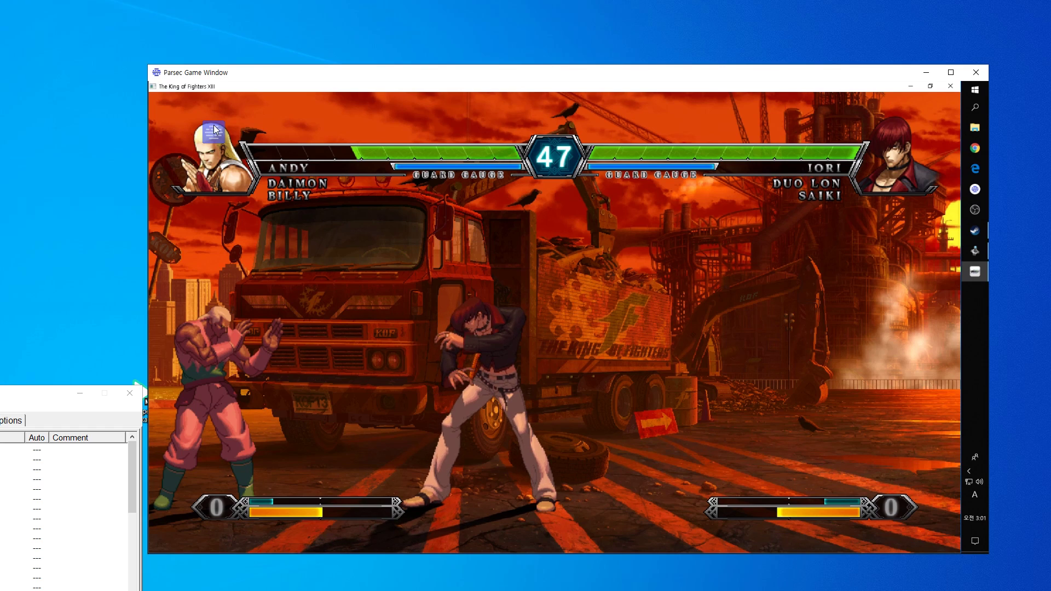
pyautogui.click(216, 134)
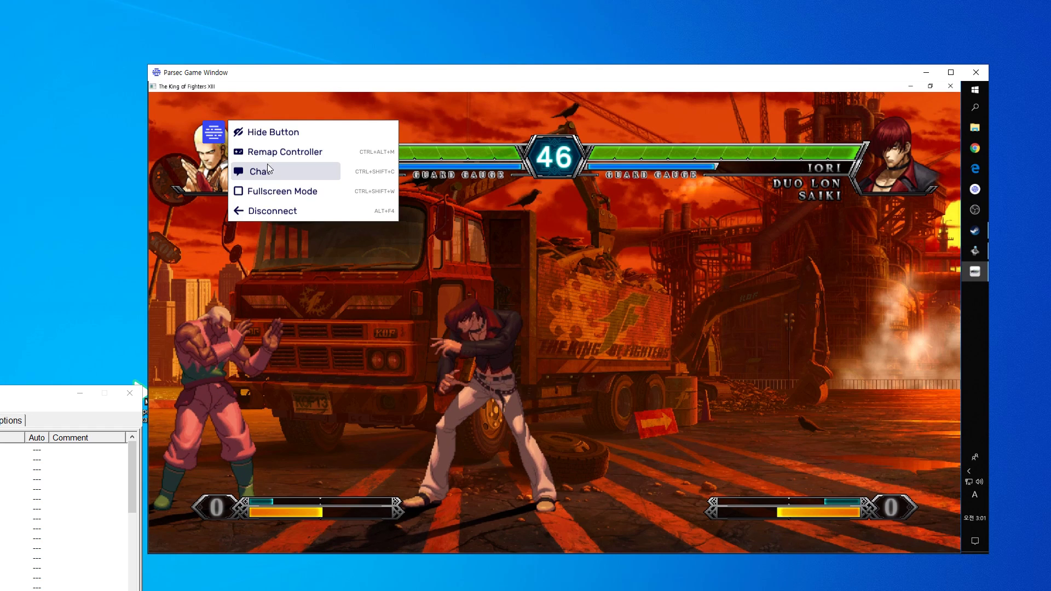
pyautogui.click(273, 133)
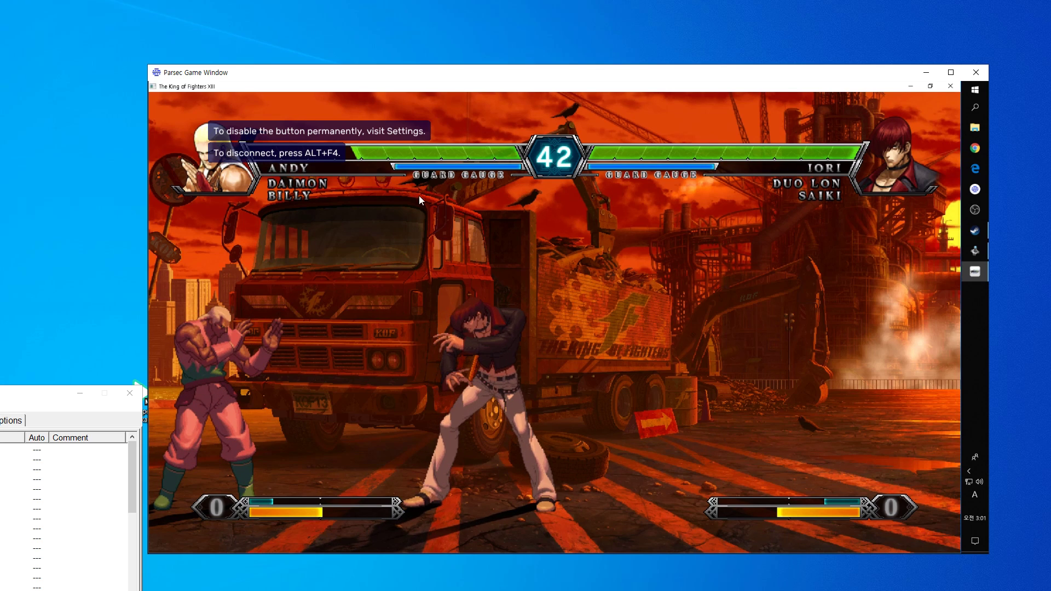
# Disconnect from the stream and open the connected friend's permission settings in Parsec
pyautogui.hotkey('alt', 'F4')
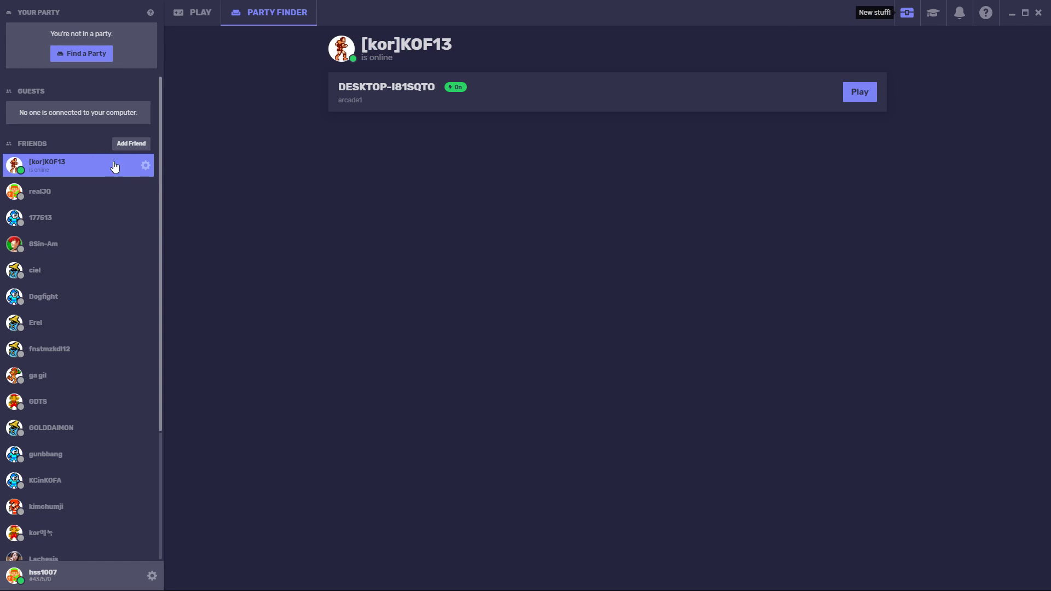
pyautogui.click(146, 165)
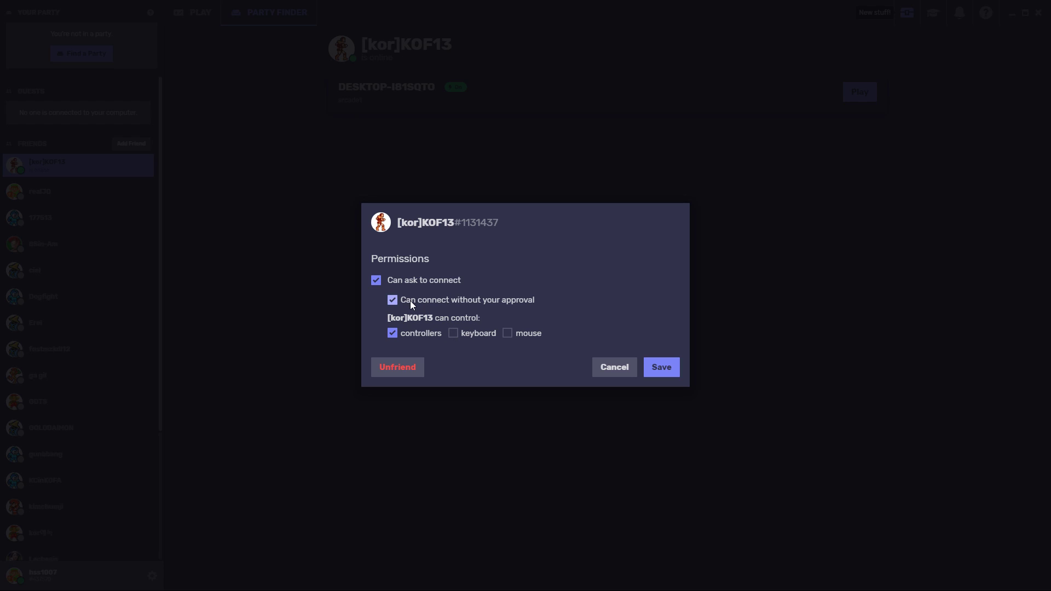
# Toggle the friend's permission to ask to connect and try granting keyboard and mouse control in addition to controllers
pyautogui.click(424, 282)
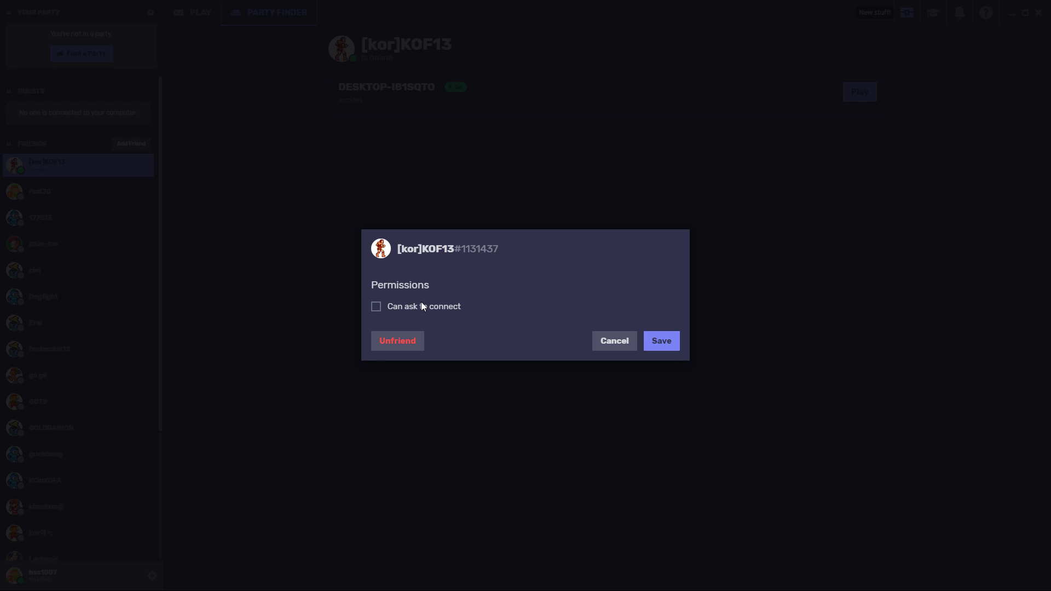
pyautogui.click(421, 302)
pyautogui.click(424, 302)
pyautogui.click(426, 303)
pyautogui.click(472, 332)
pyautogui.click(519, 335)
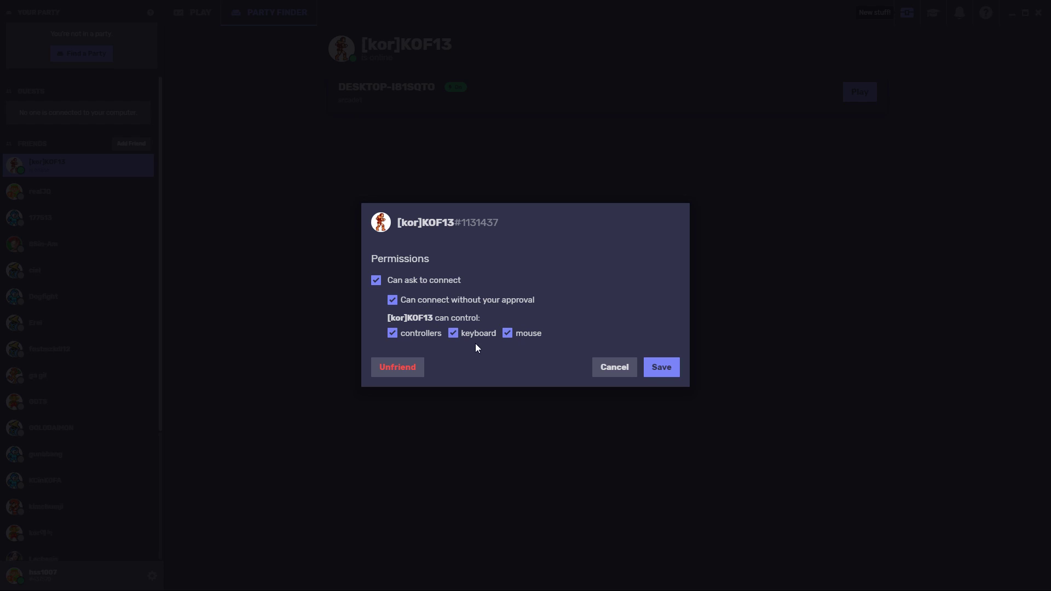
# Restrict the friend's control to controllers only by disabling keyboard and mouse, allow connecting without approval, and save the permissions
pyautogui.click(470, 335)
pyautogui.click(521, 333)
pyautogui.click(456, 299)
pyautogui.click(461, 301)
pyautogui.click(663, 368)
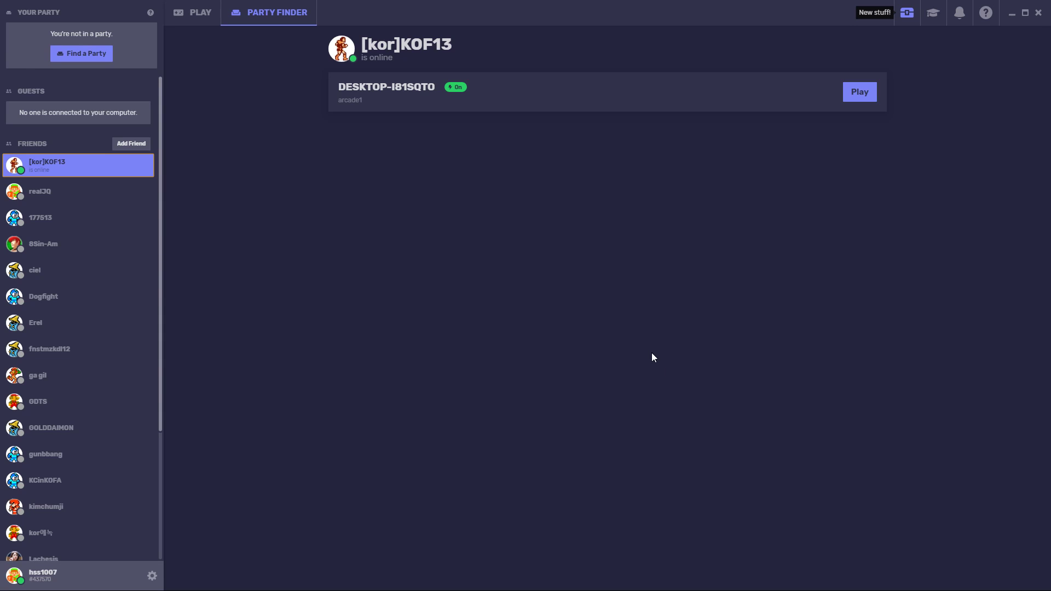
# Return to the Play overview, check the recent activity notifications, and open the notification settings of the account
pyautogui.click(199, 21)
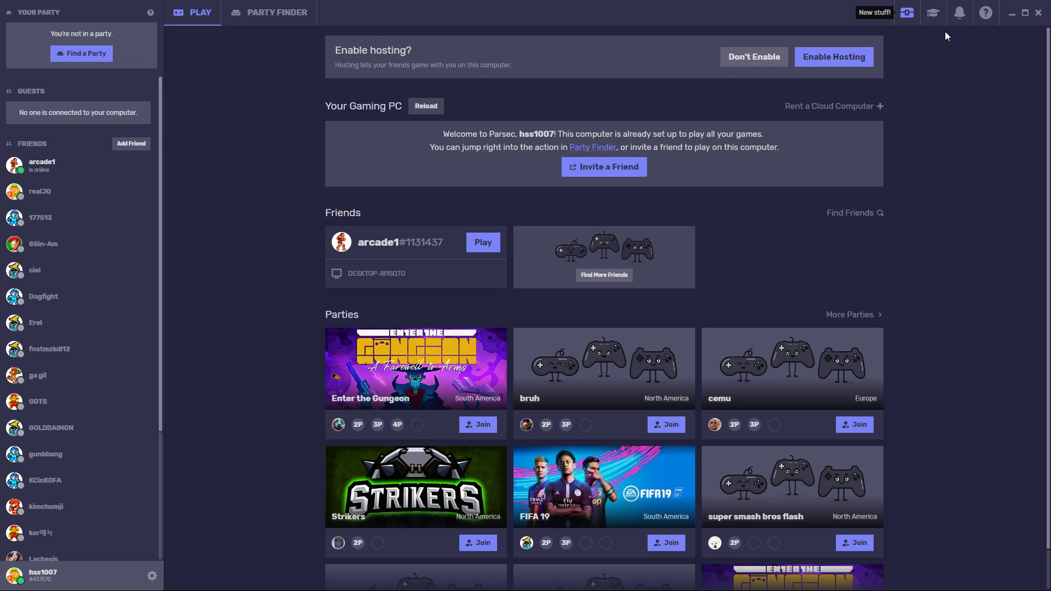
pyautogui.click(933, 13)
pyautogui.click(959, 13)
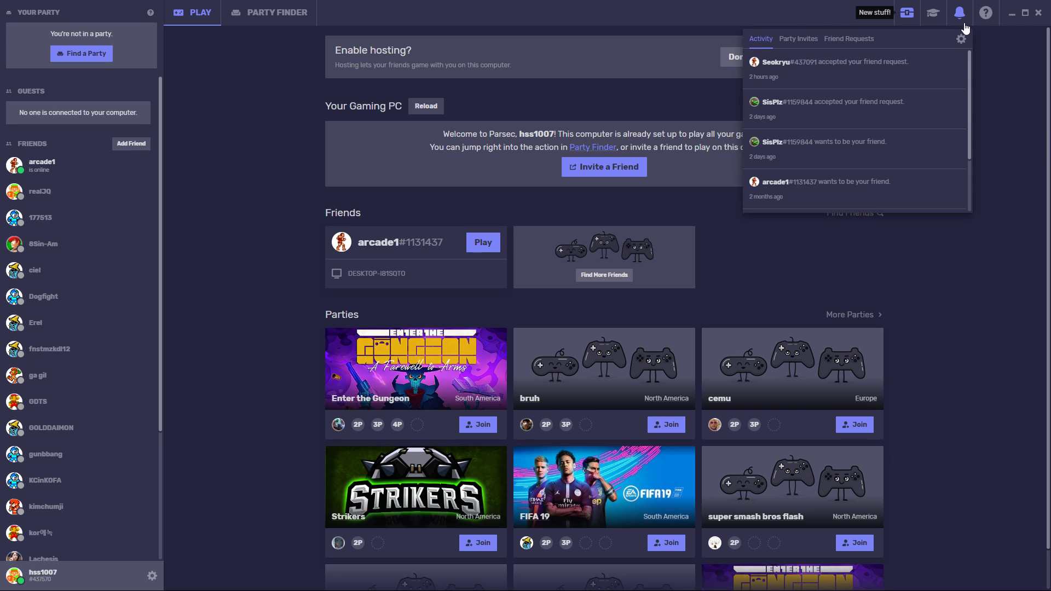
pyautogui.click(962, 39)
pyautogui.click(317, 191)
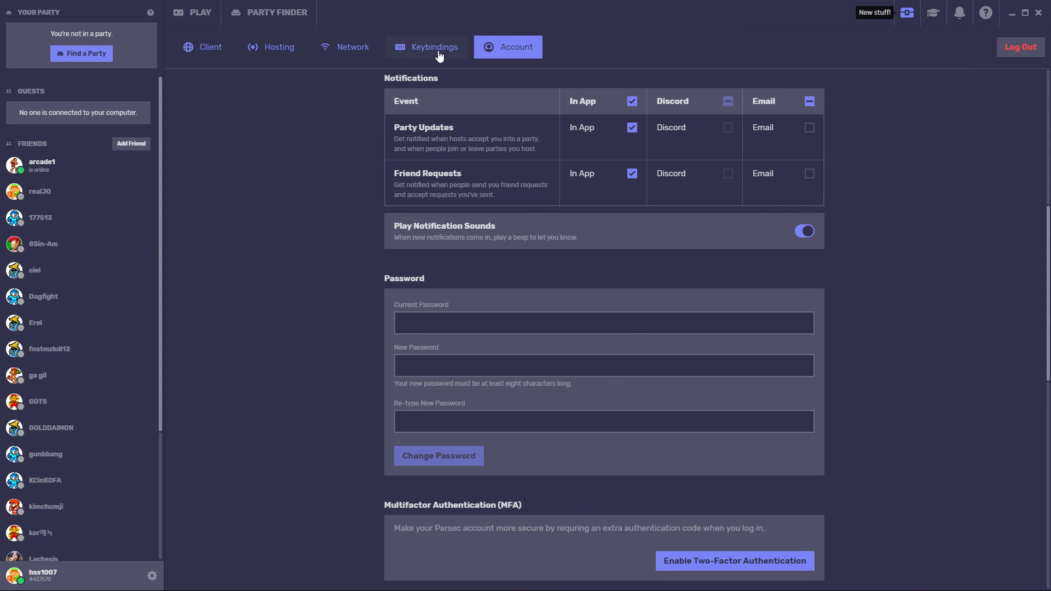
# Look through the keybindings, network and hosting settings pages
pyautogui.click(436, 51)
pyautogui.click(353, 49)
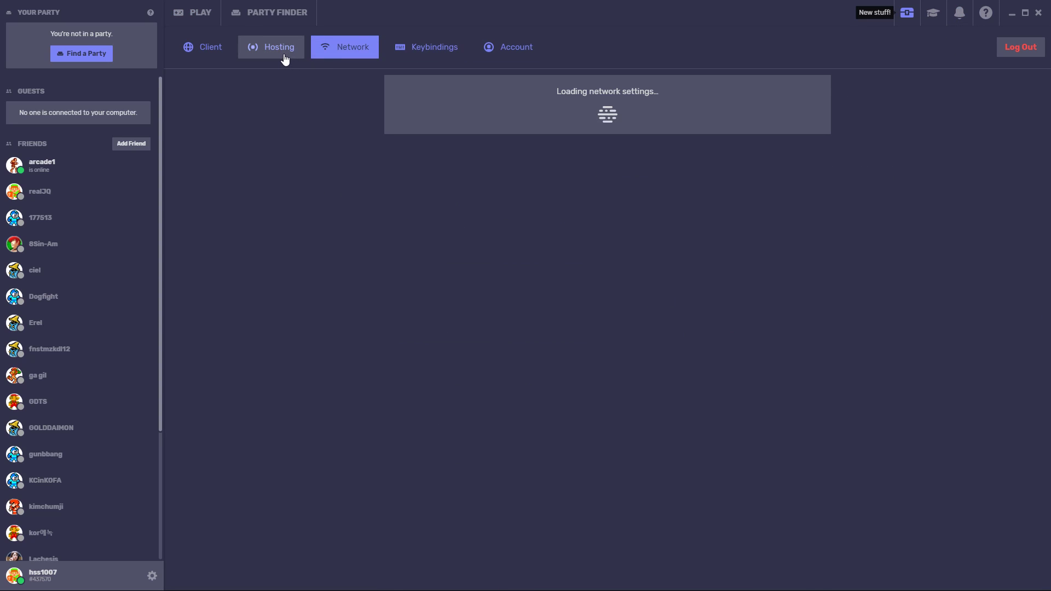
pyautogui.click(276, 52)
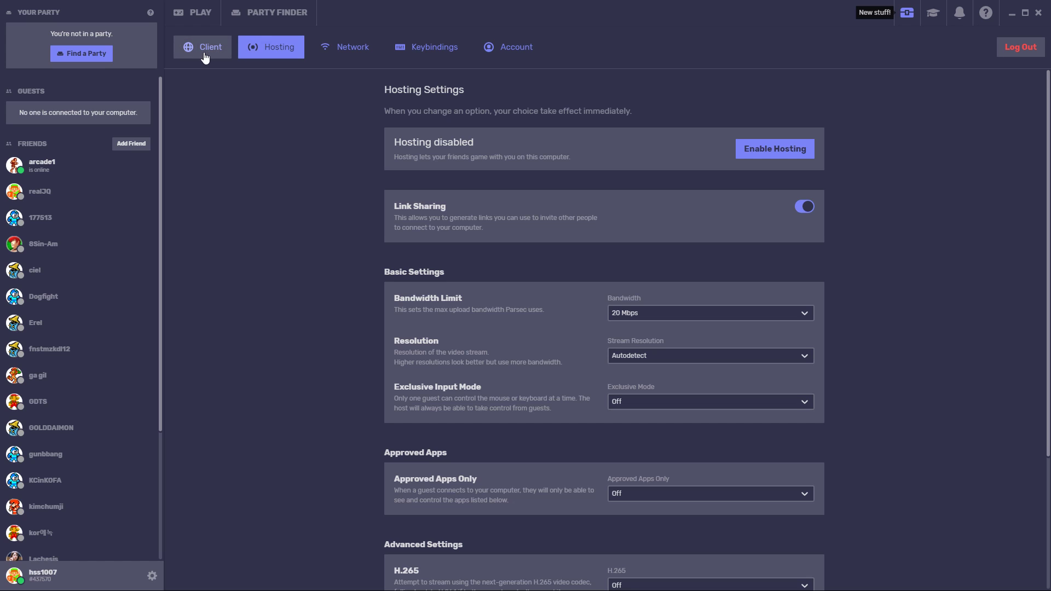
pyautogui.scroll(-3, 297, 293)
pyautogui.scroll(2, 244, 202)
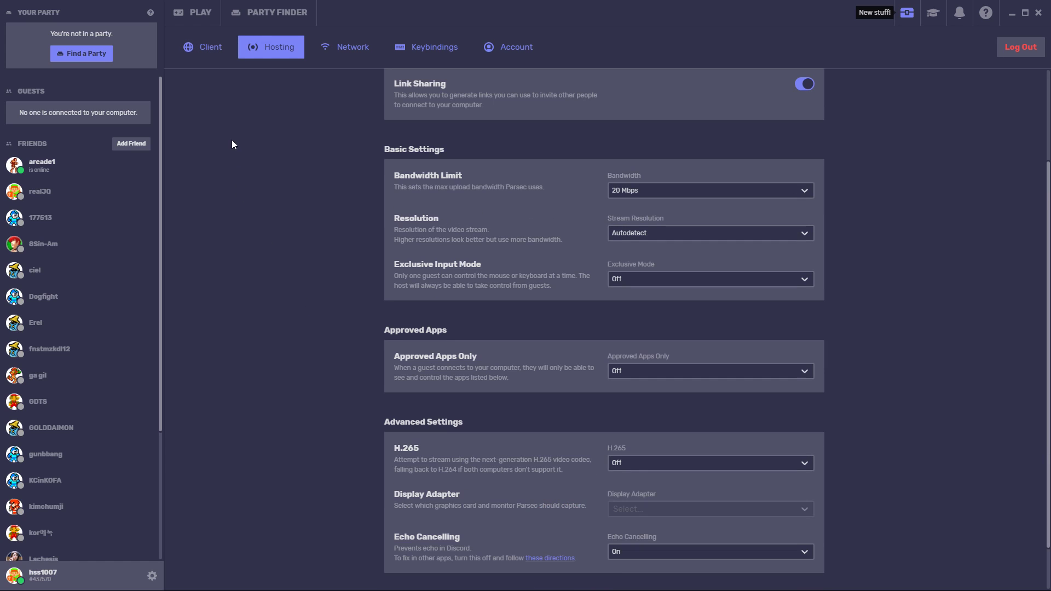
# Examine the available options for VSync, Windowed Mode, Renderer, Immersive Mode and Overlay in the client settings
pyautogui.click(208, 55)
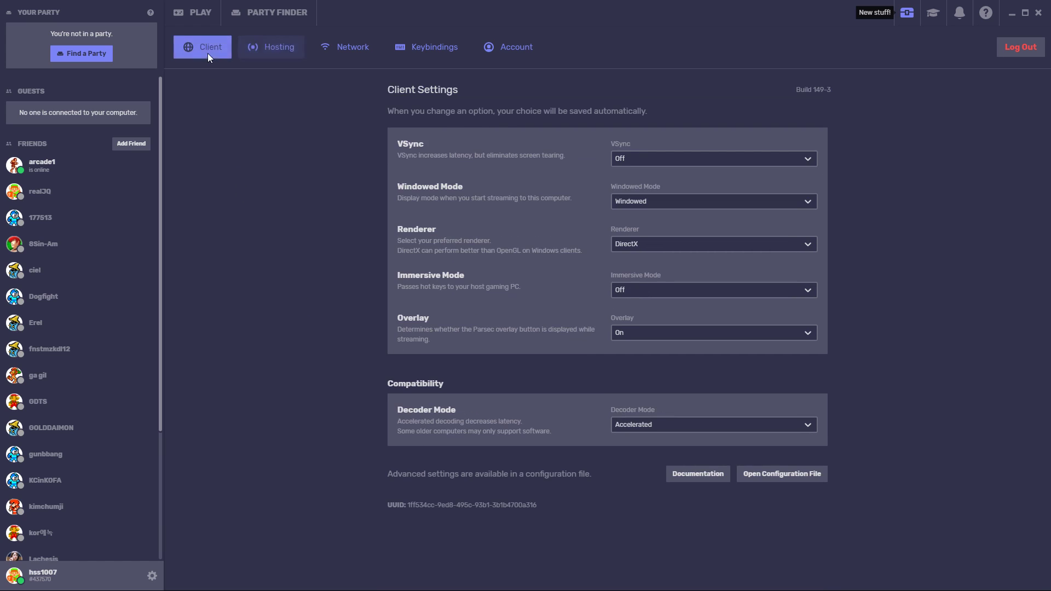
pyautogui.click(717, 162)
pyautogui.click(684, 196)
pyautogui.click(681, 198)
pyautogui.click(665, 243)
pyautogui.click(665, 243)
pyautogui.click(662, 288)
pyautogui.click(661, 290)
pyautogui.click(653, 330)
pyautogui.click(651, 333)
# Review the hosting settings from link sharing and bandwidth limit through the advanced options
pyautogui.click(283, 58)
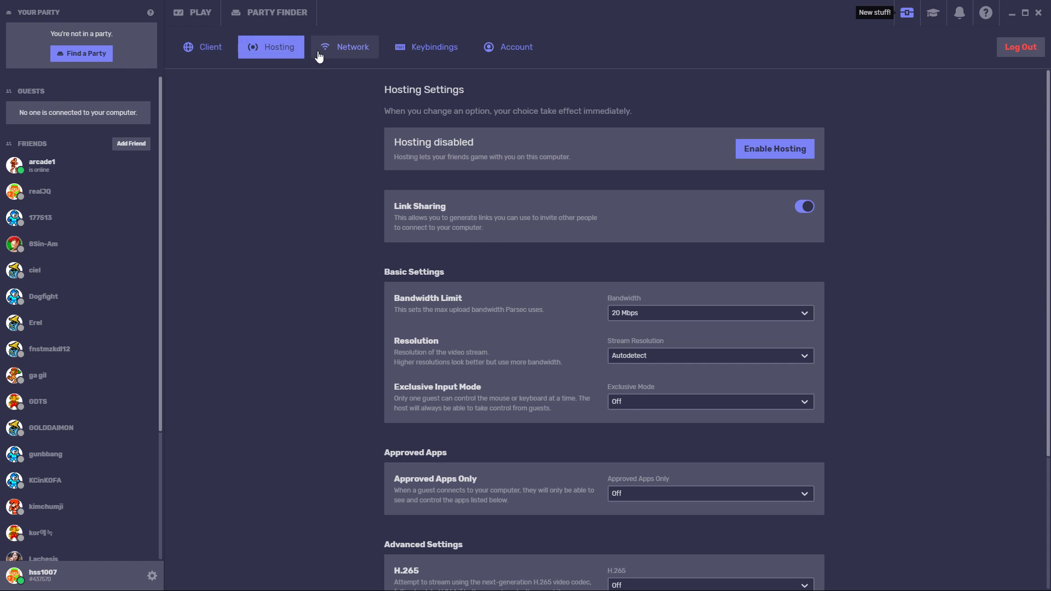
pyautogui.scroll(-1, 534, 271)
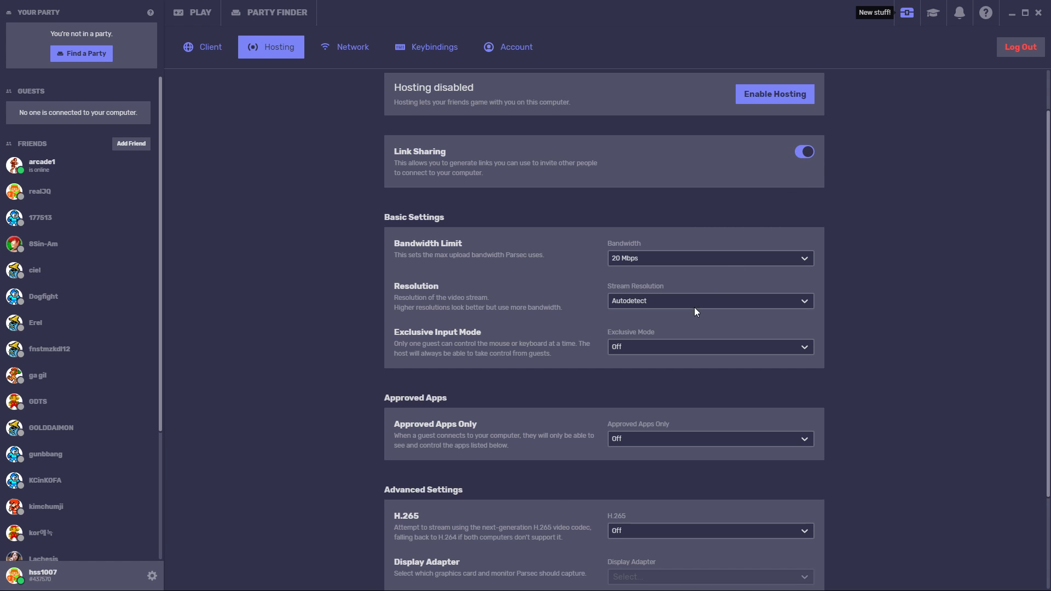
pyautogui.scroll(-2, 693, 312)
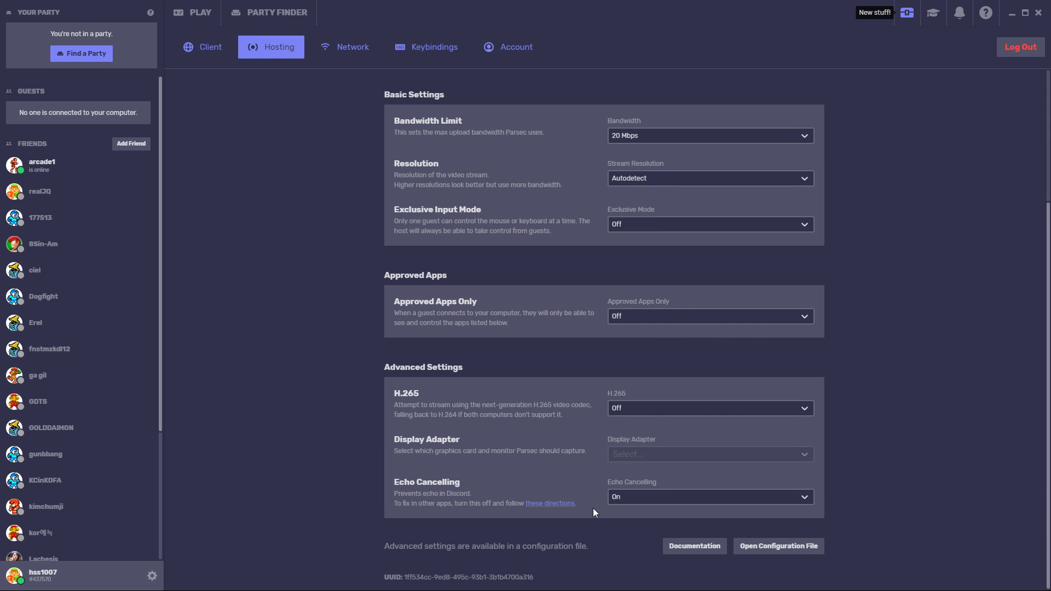
pyautogui.scroll(3, 580, 452)
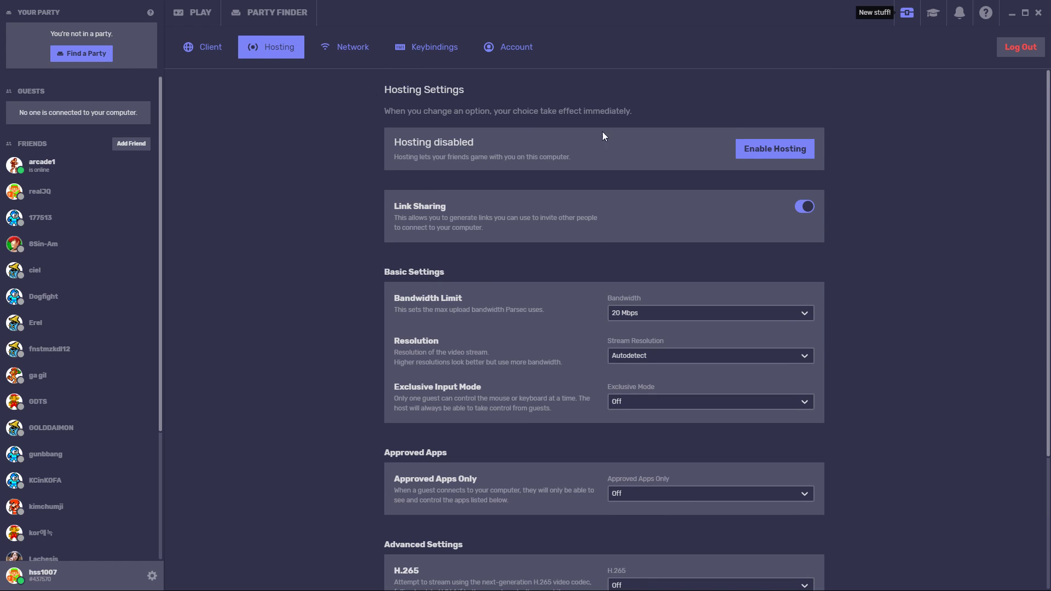